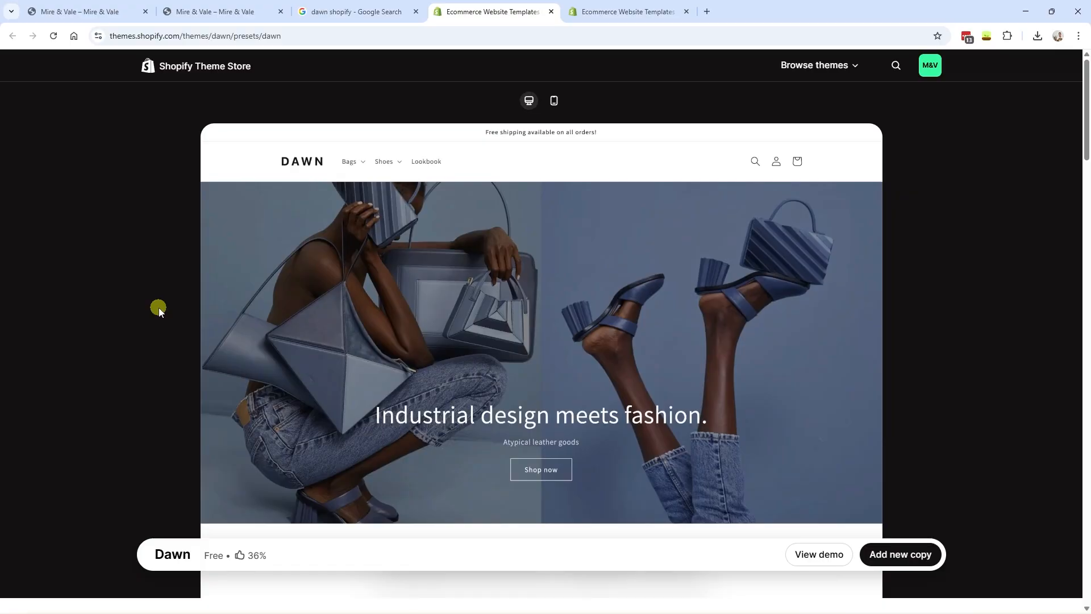
- Browse the Horizon theme's page in the Theme Store
click(619, 11)
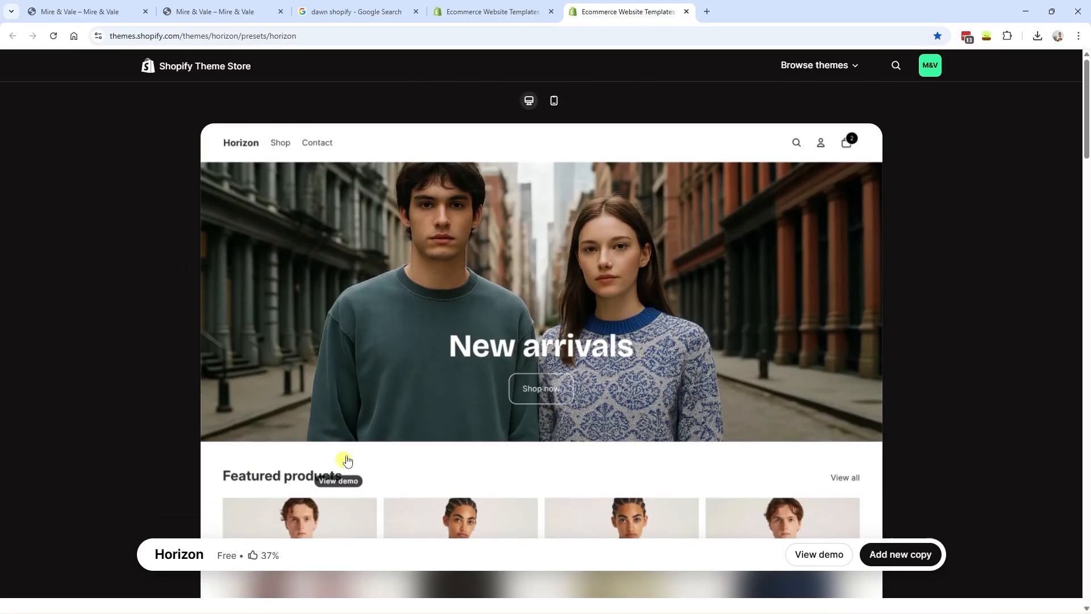
scroll(890, 435, down, 4)
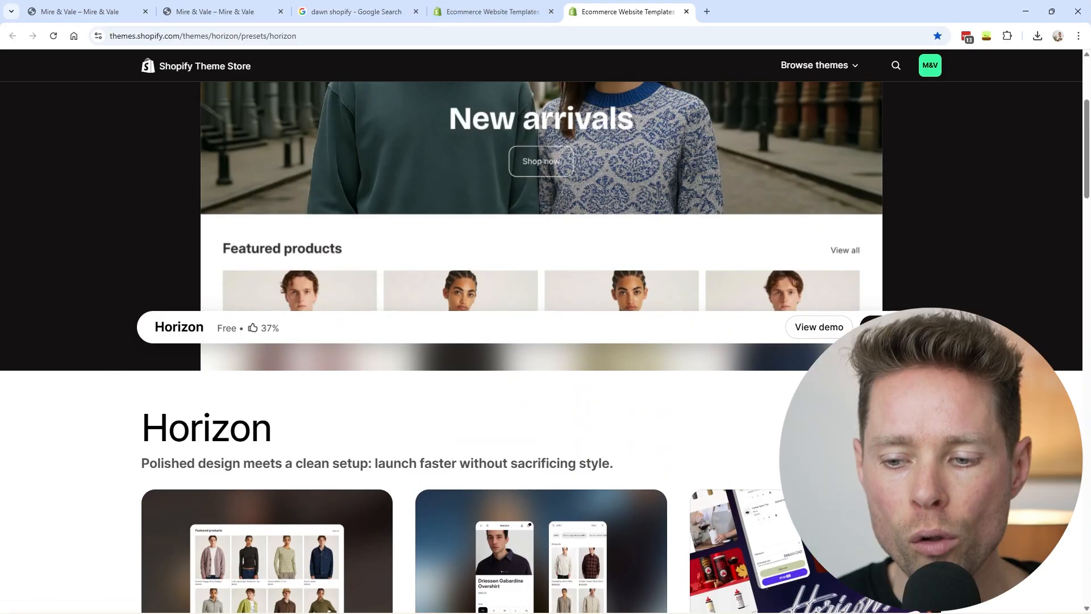
scroll(541, 347, up, 4)
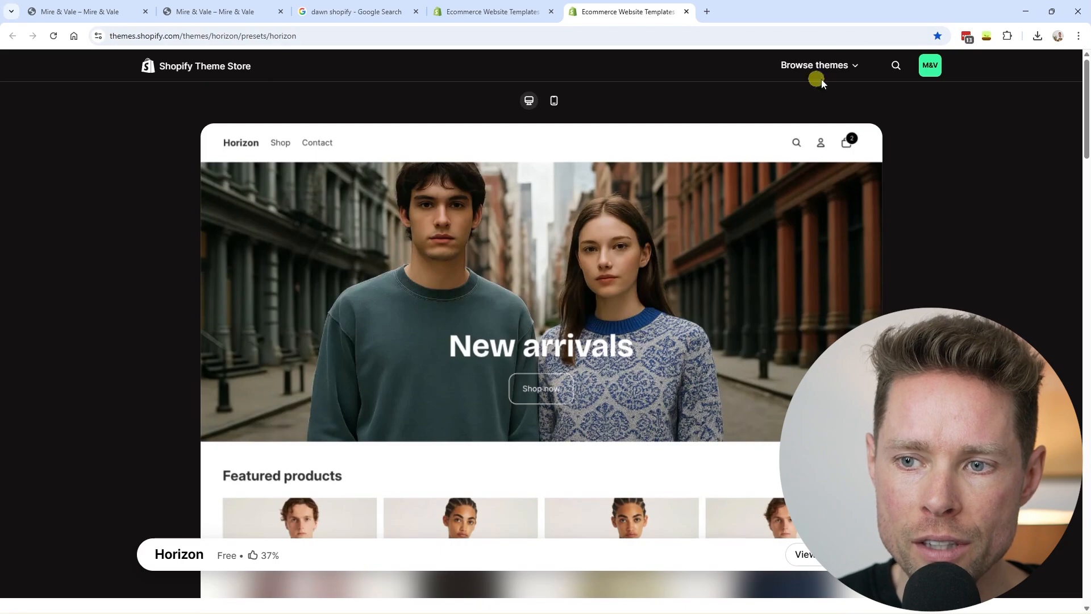
scroll(853, 240, down, 5)
scroll(853, 240, down, 1)
scroll(851, 239, up, 2)
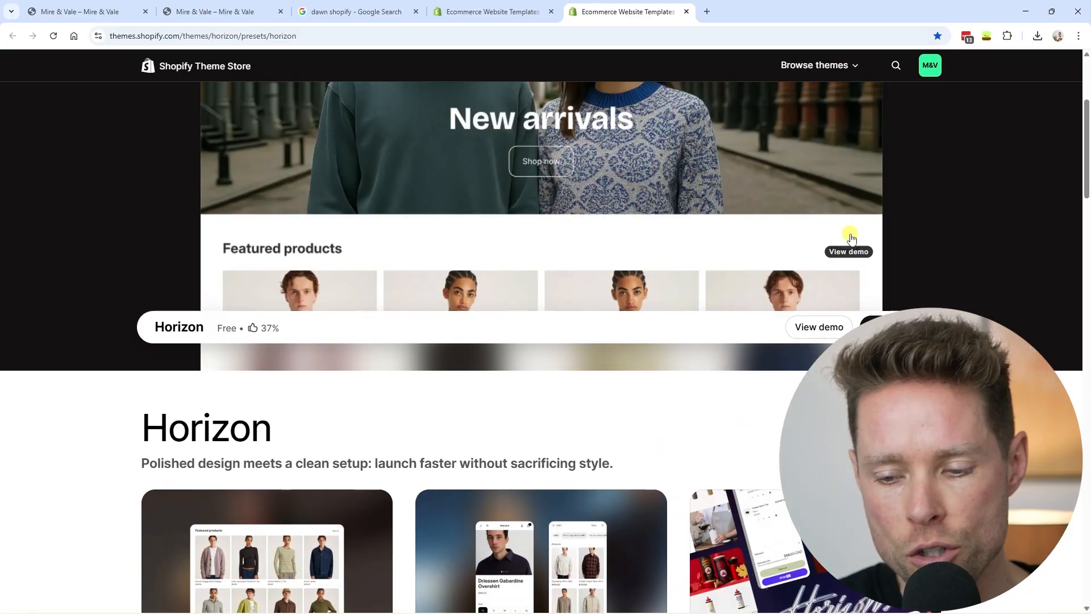
scroll(851, 239, up, 4)
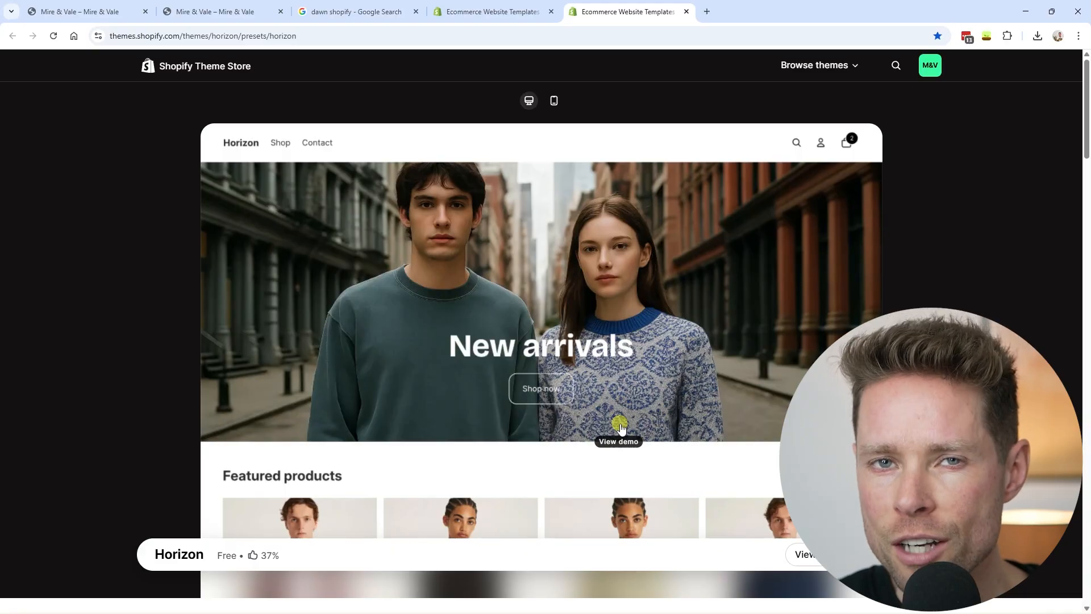
- Glance at the Mire & Vale store and the Dawn theme page, then go back to Horizon
key(ctrl+2)
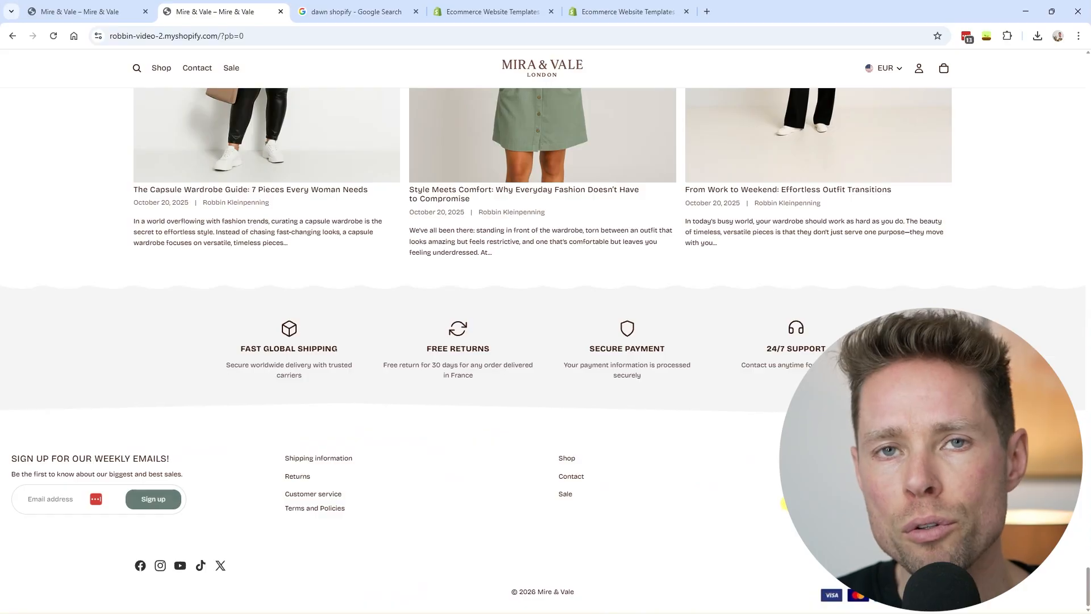
key(ctrl+4)
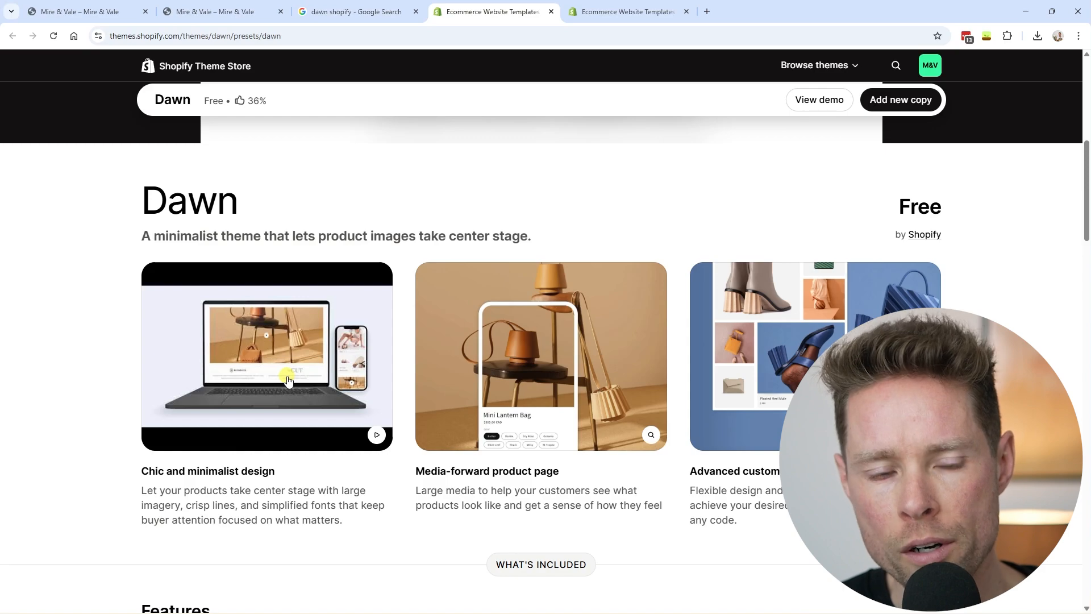
click(619, 12)
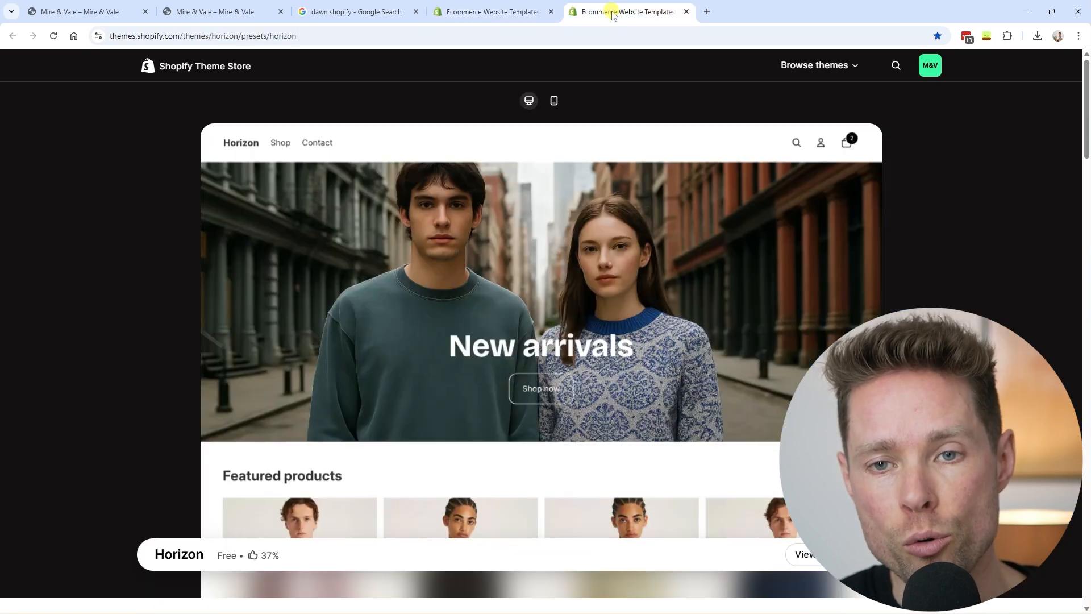
scroll(521, 248, down, 4)
scroll(522, 249, up, 4)
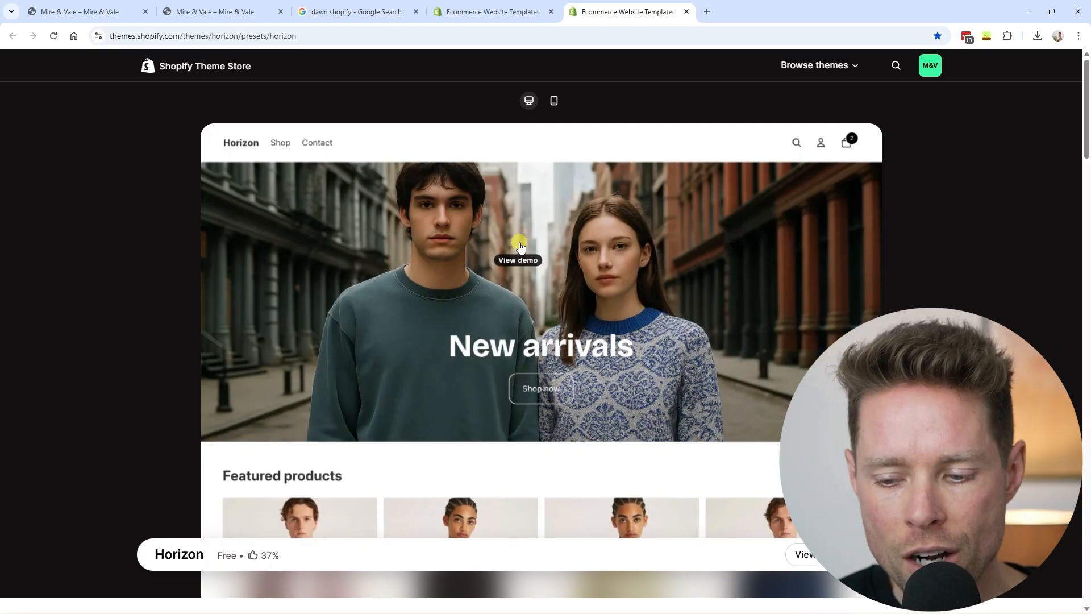
- In the Mire & Vale admin's Themes page, open a library theme in the editor
click(235, 12)
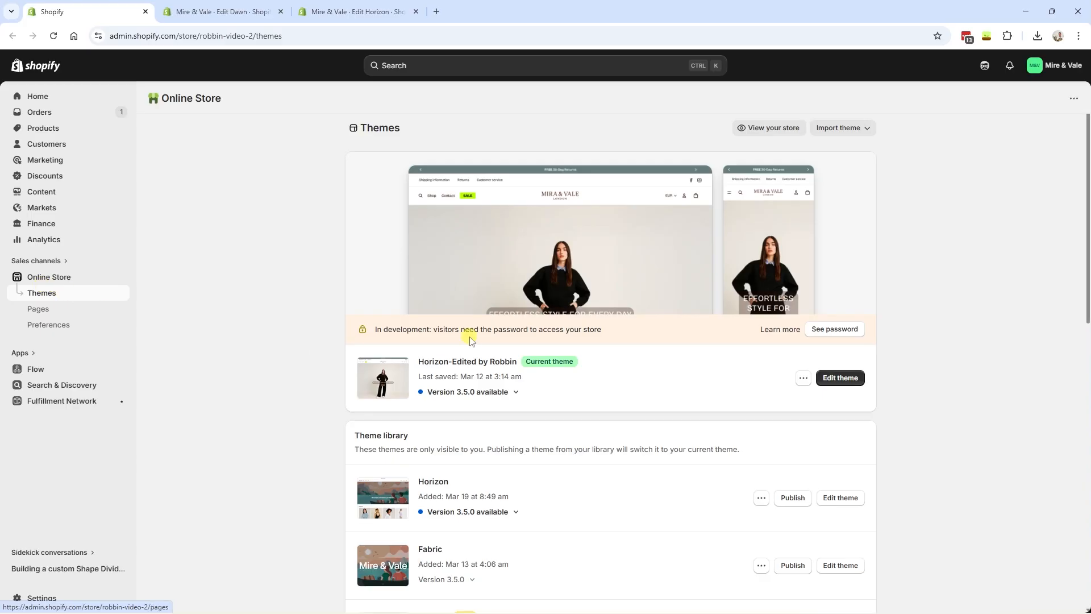
scroll(469, 339, down, 3)
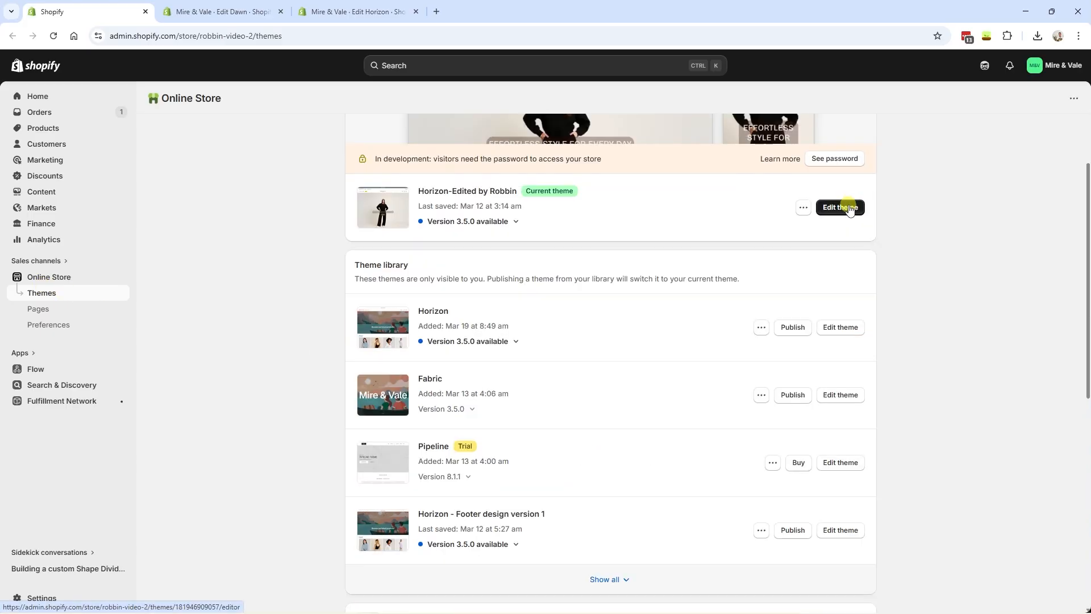
click(829, 335)
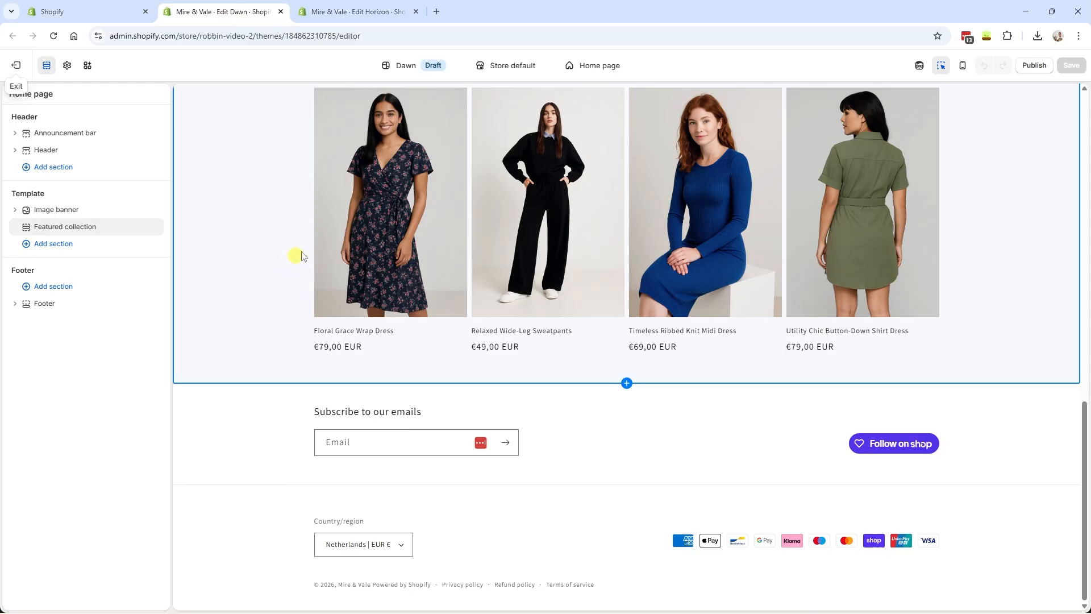
click(363, 13)
scroll(366, 235, down, 8)
scroll(366, 235, down, 3)
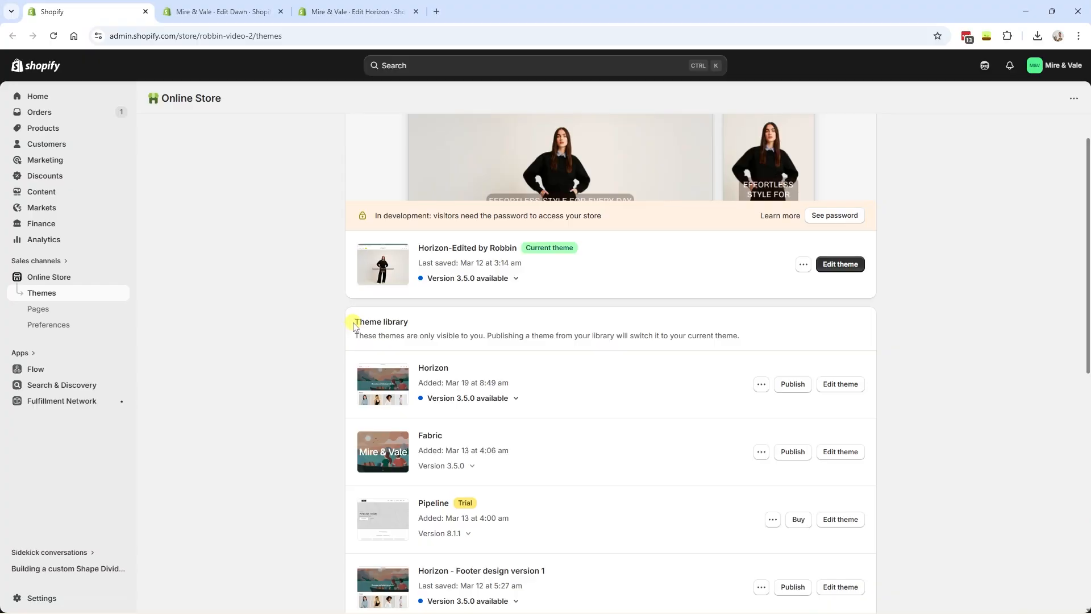
- Highlight the Theme library description and Current theme label, then open the current theme's actions
drag(353, 324, 739, 336)
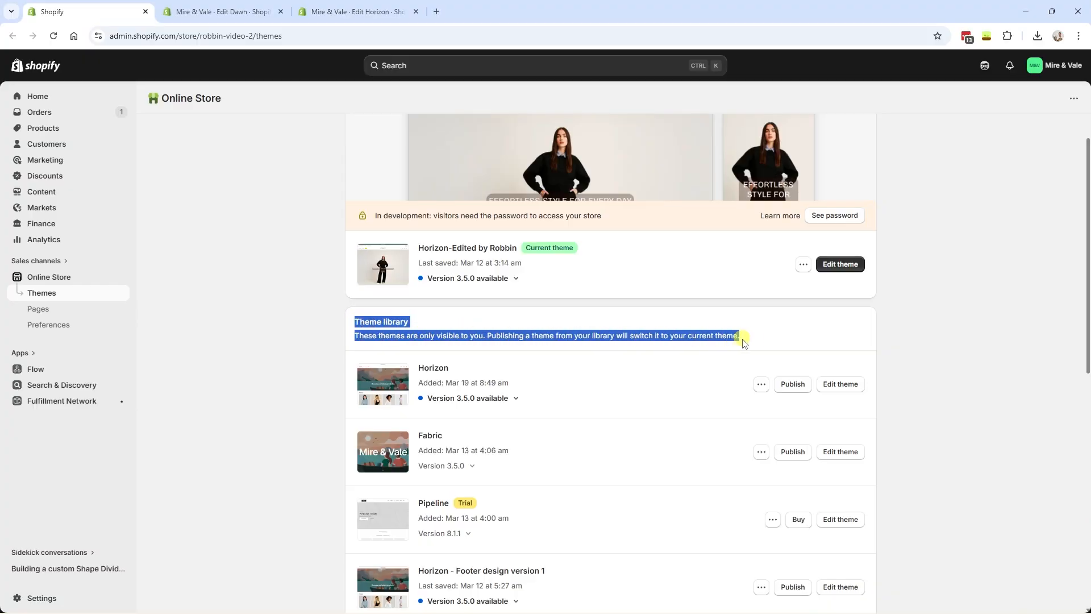
click(529, 267)
drag(524, 249, 592, 263)
scroll(617, 312, up, 1)
scroll(618, 312, up, 1)
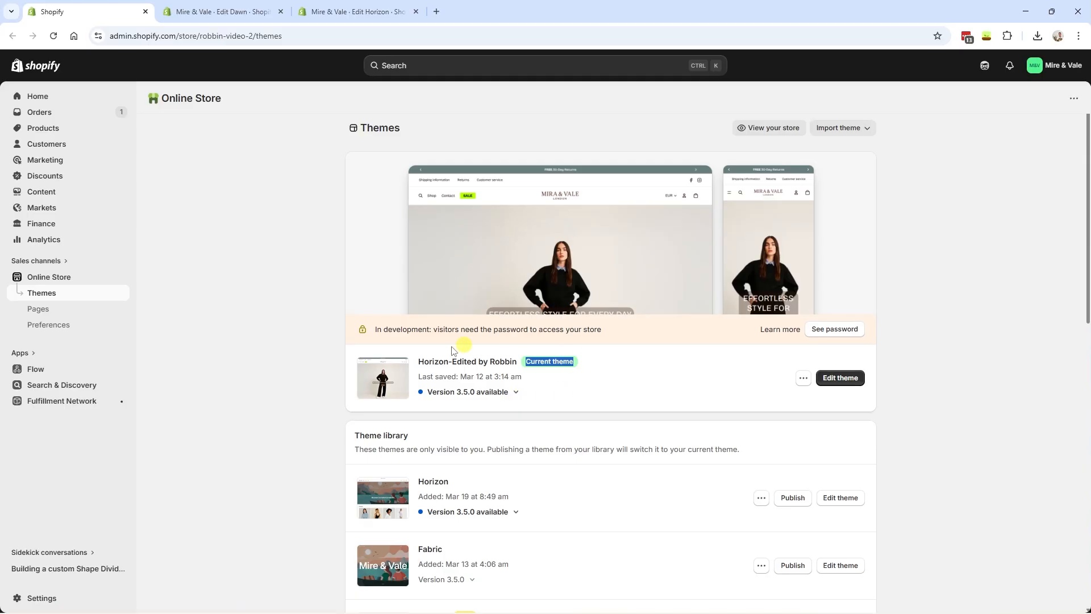
click(566, 358)
drag(525, 363, 576, 362)
click(804, 378)
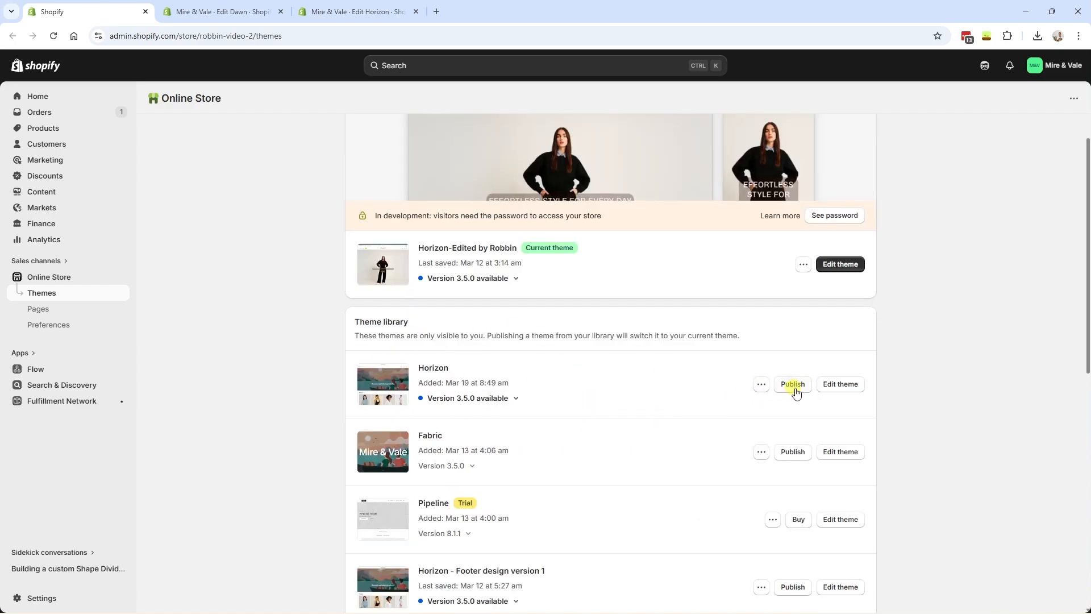
scroll(794, 387, up, 2)
scroll(795, 407, down, 1)
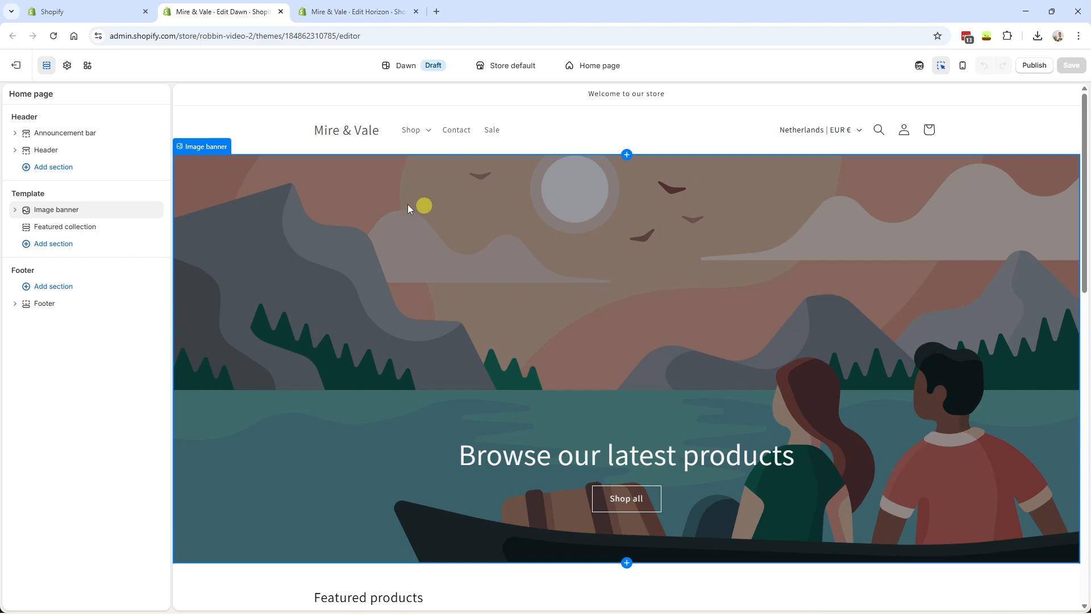
- Give the Announcement bar the dark Scheme 3 colour scheme
click(61, 133)
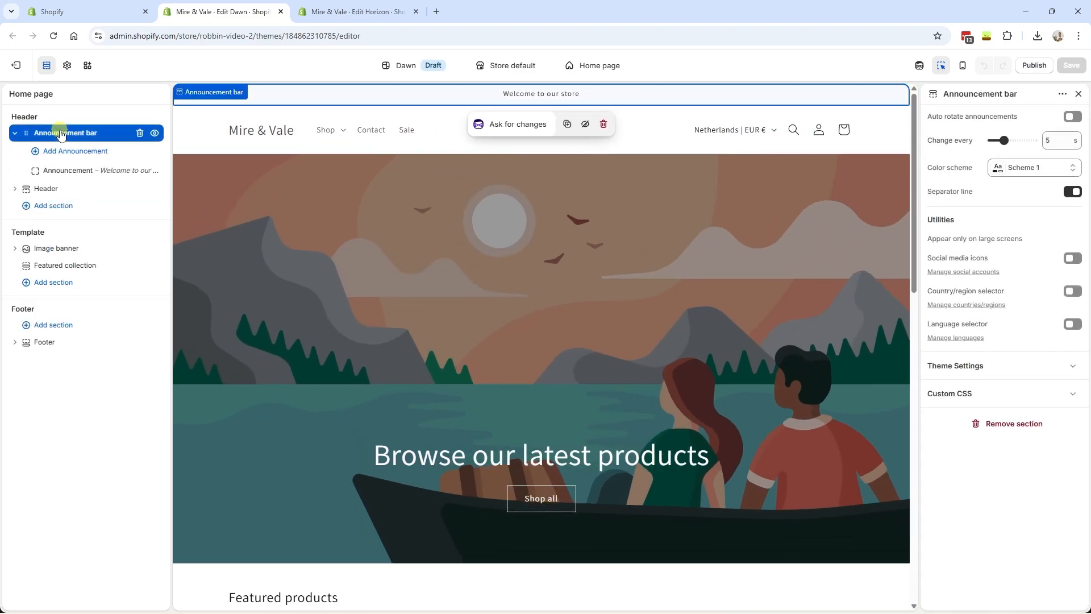
click(1069, 196)
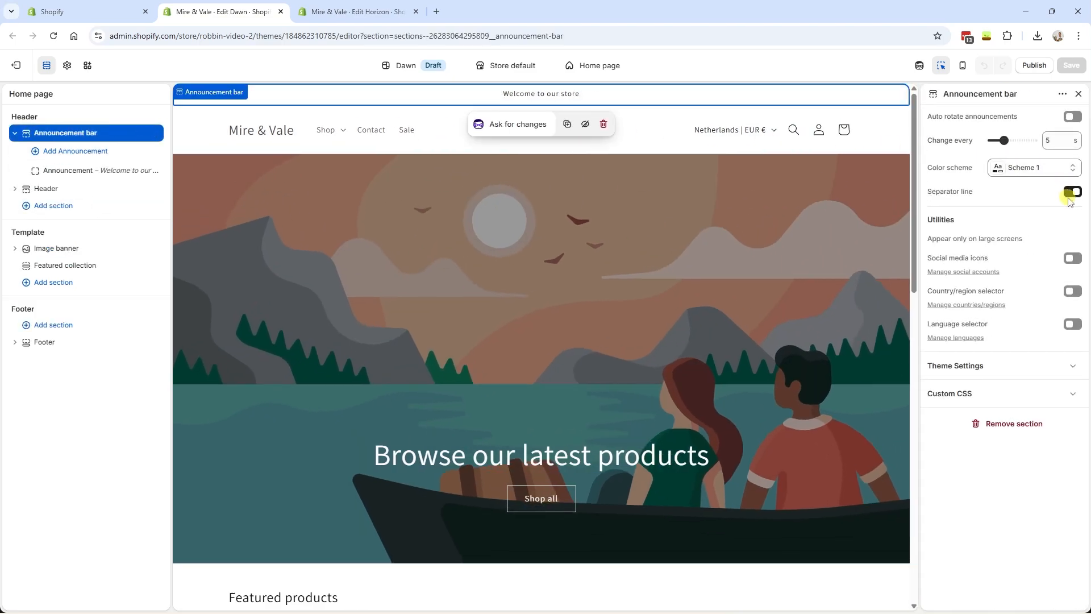
click(1053, 167)
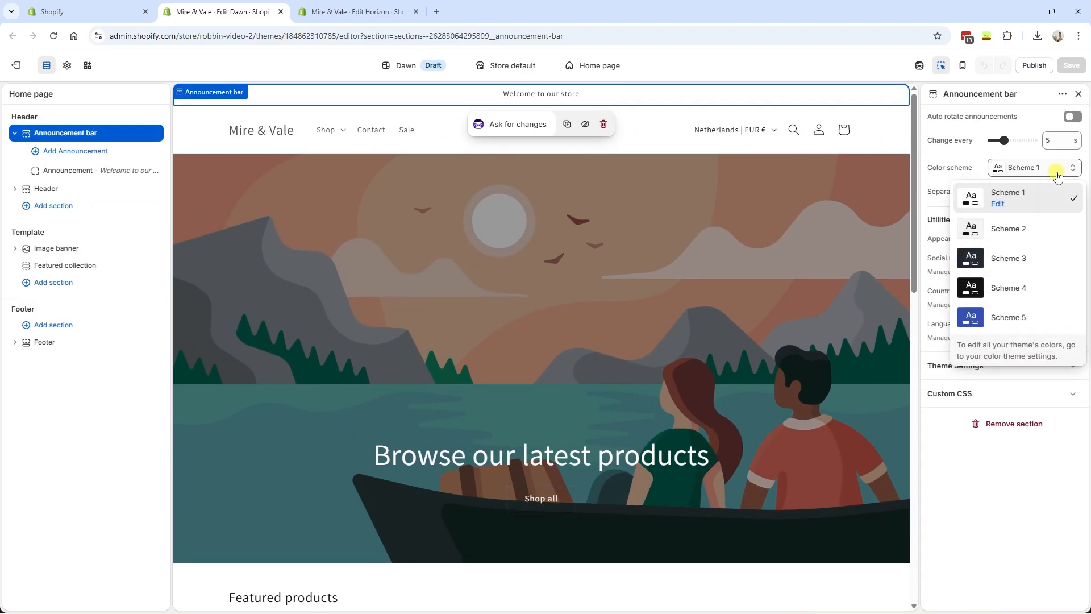
click(1026, 268)
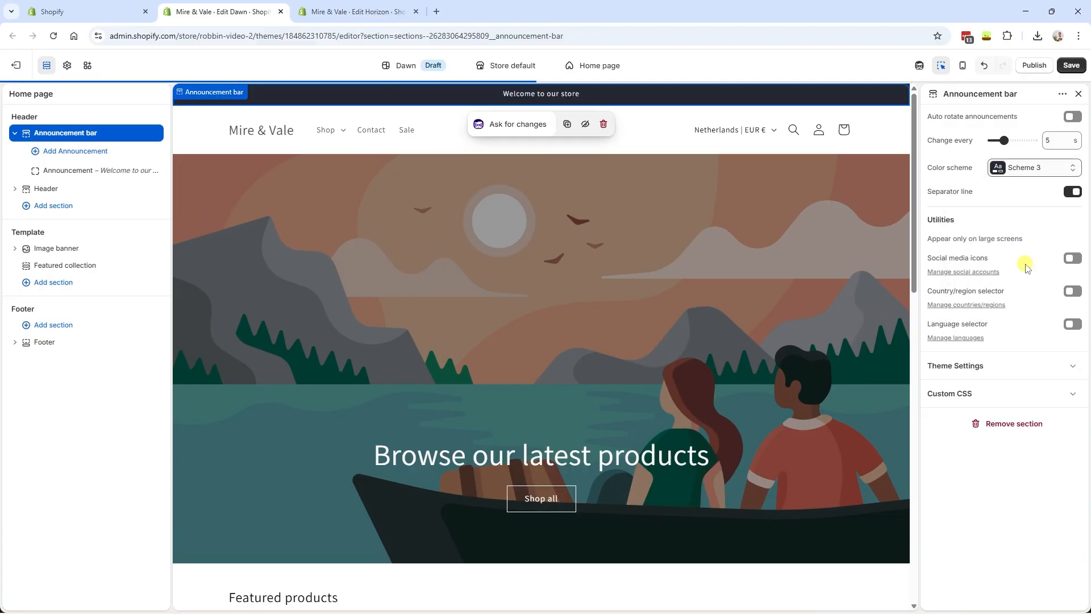
- Preview the Default collection template, return to the Home page and undo the colour change
click(607, 72)
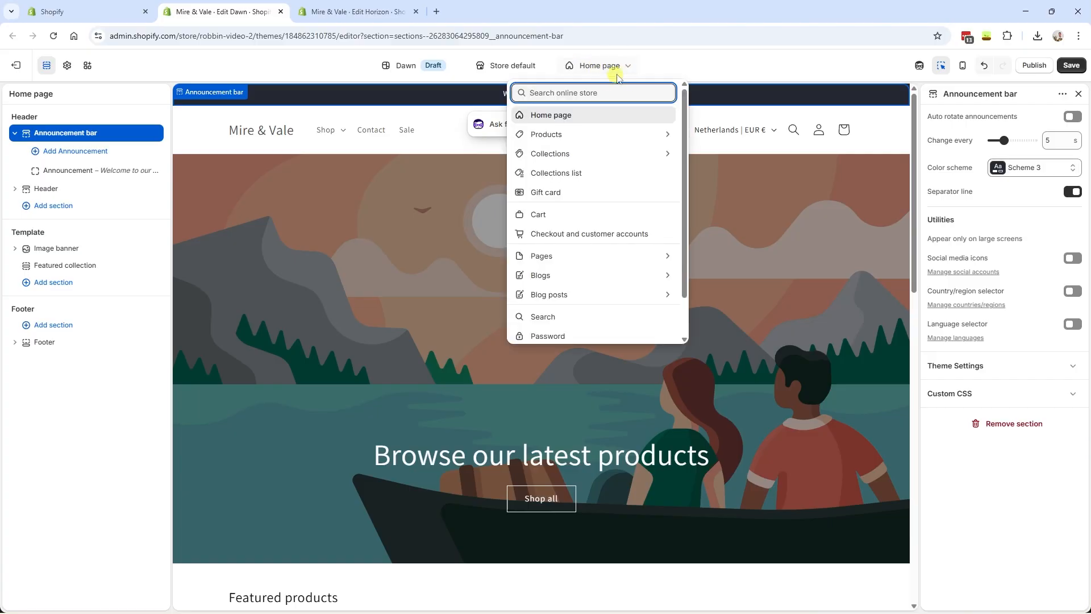
click(547, 154)
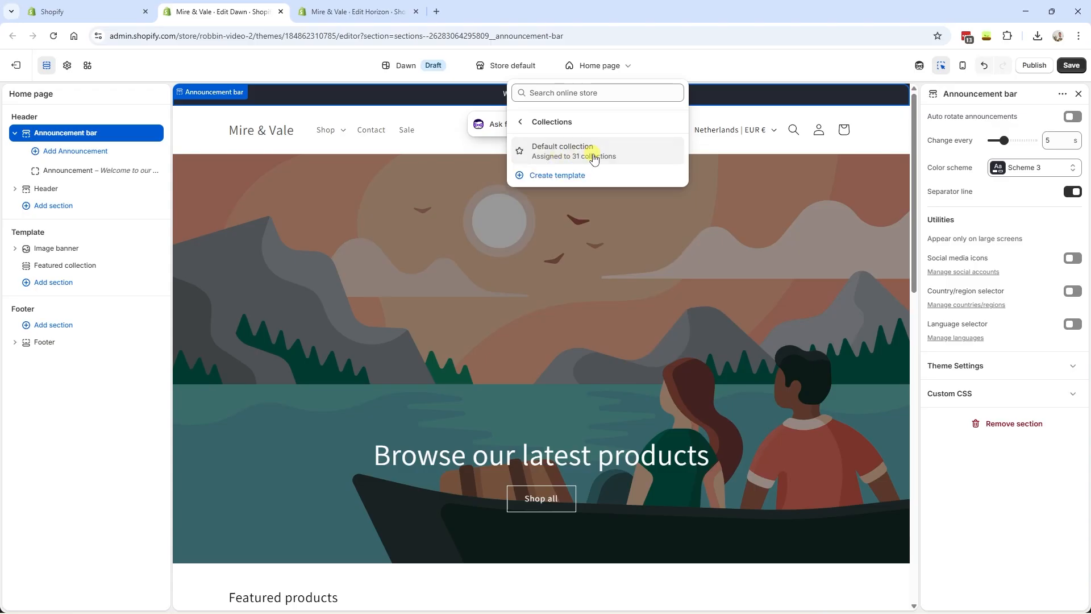
click(594, 158)
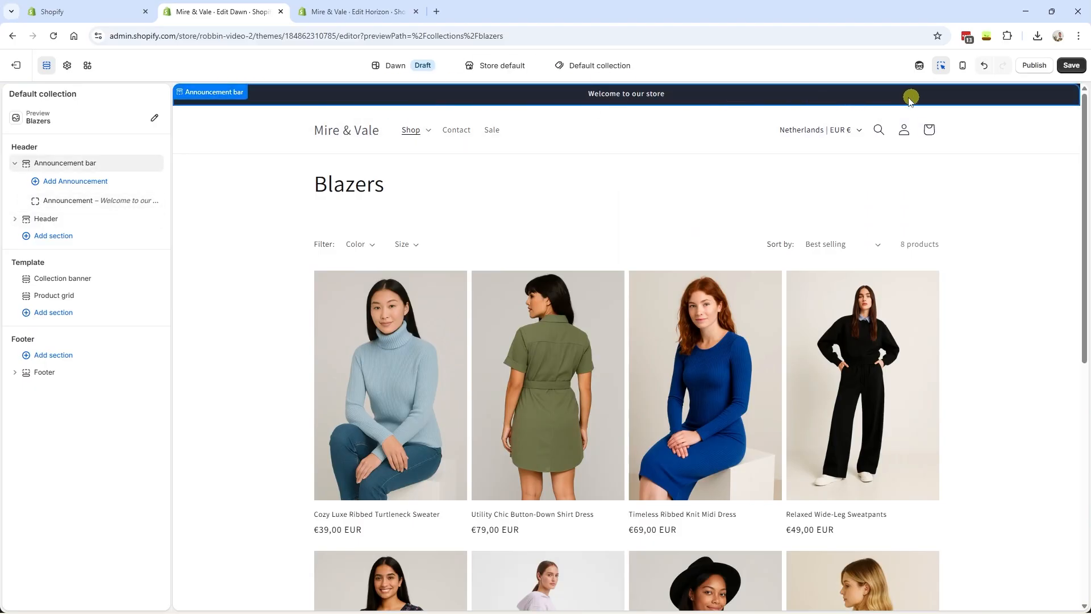
click(569, 66)
click(561, 113)
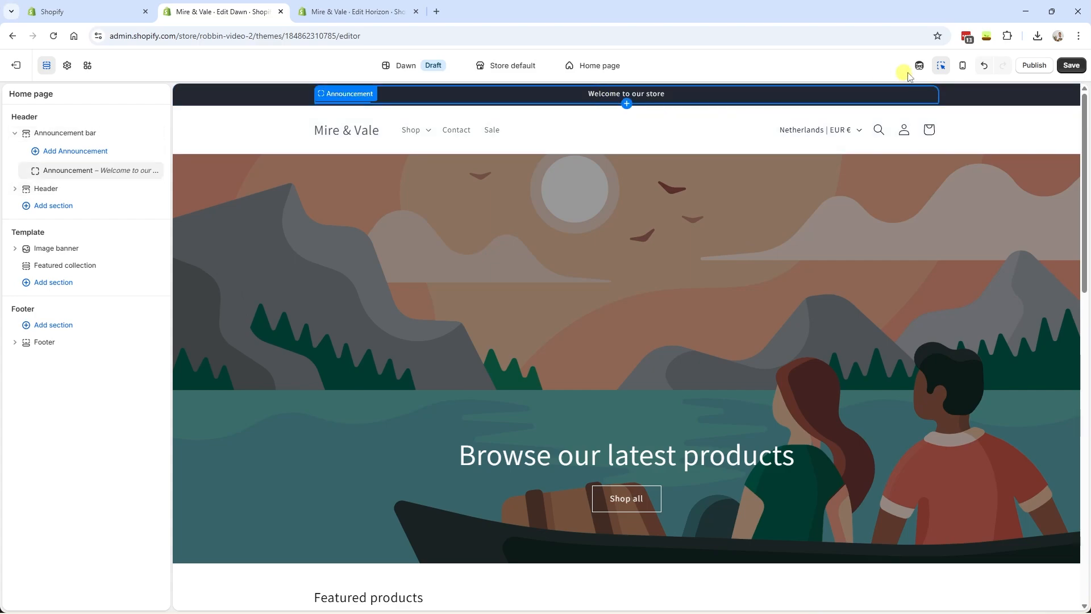
click(985, 66)
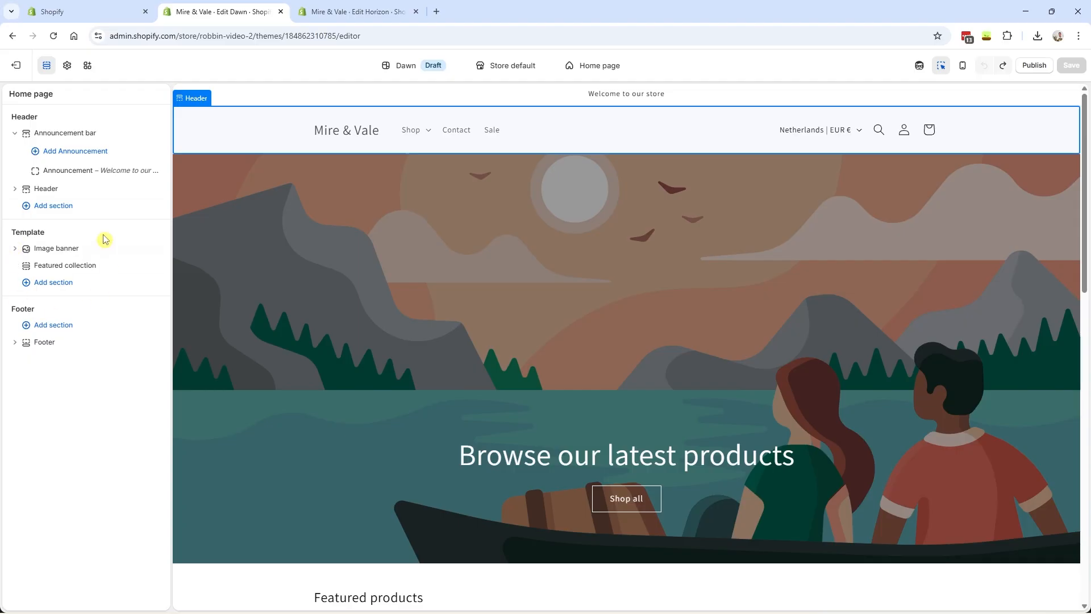
- Inspect the Image banner and Featured collection section settings
double_click(26, 233)
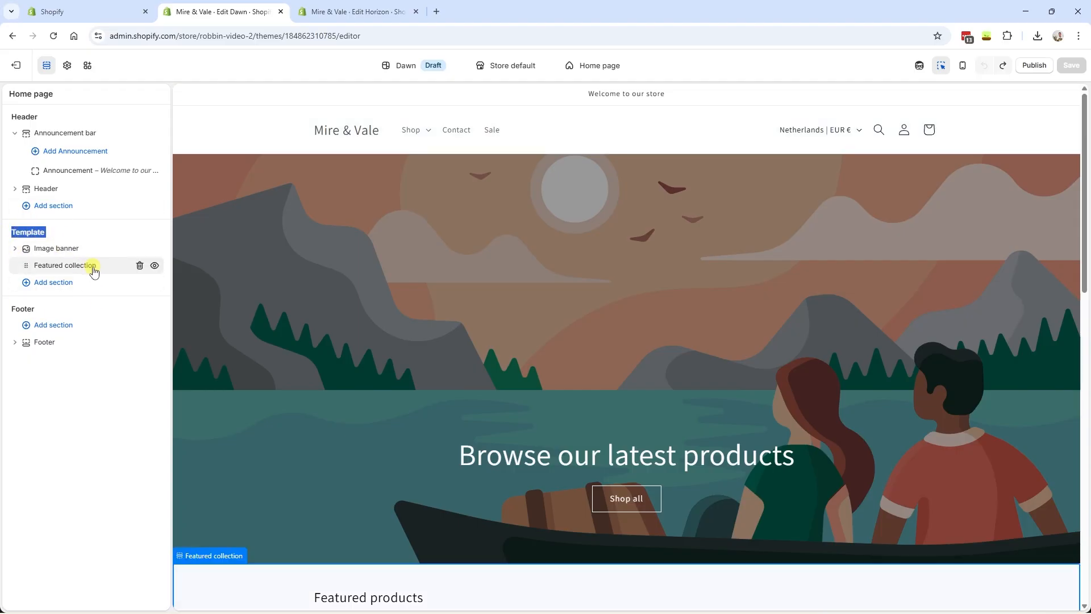
scroll(313, 257, down, 6)
scroll(275, 312, up, 6)
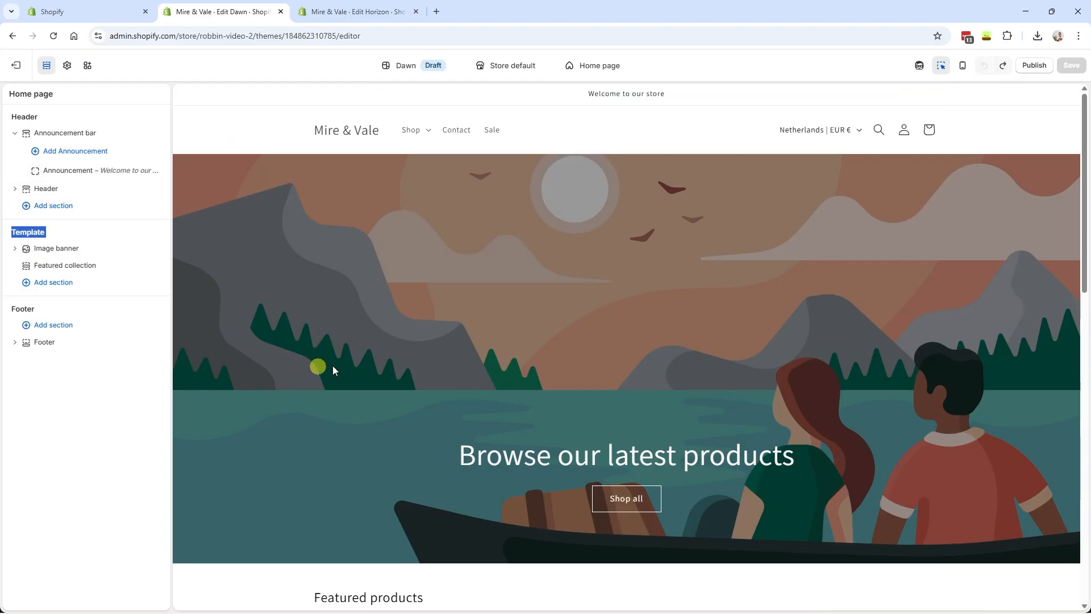
scroll(440, 304, down, 6)
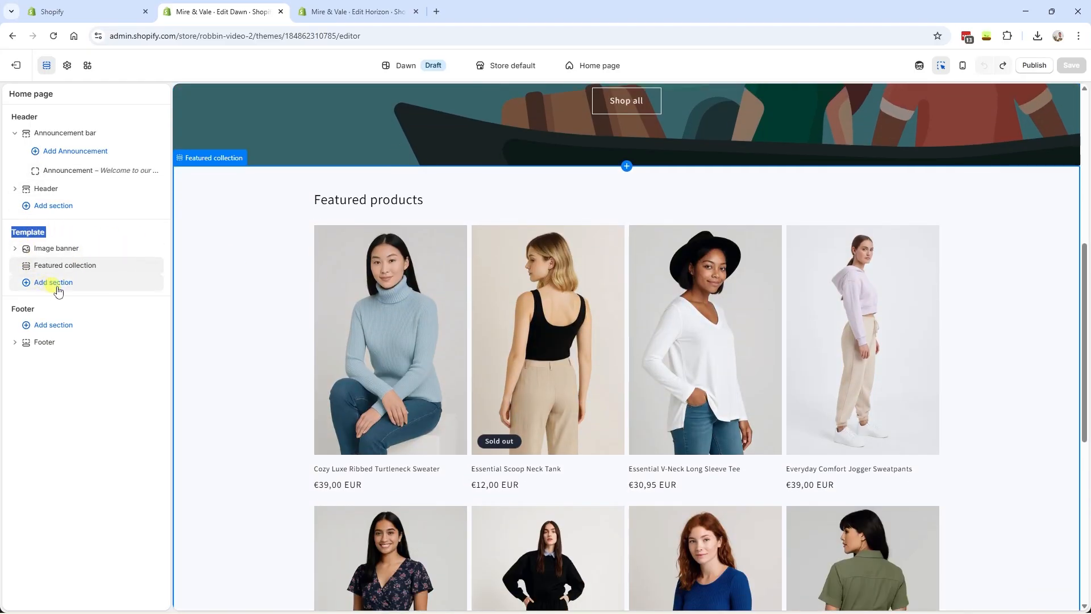
click(23, 248)
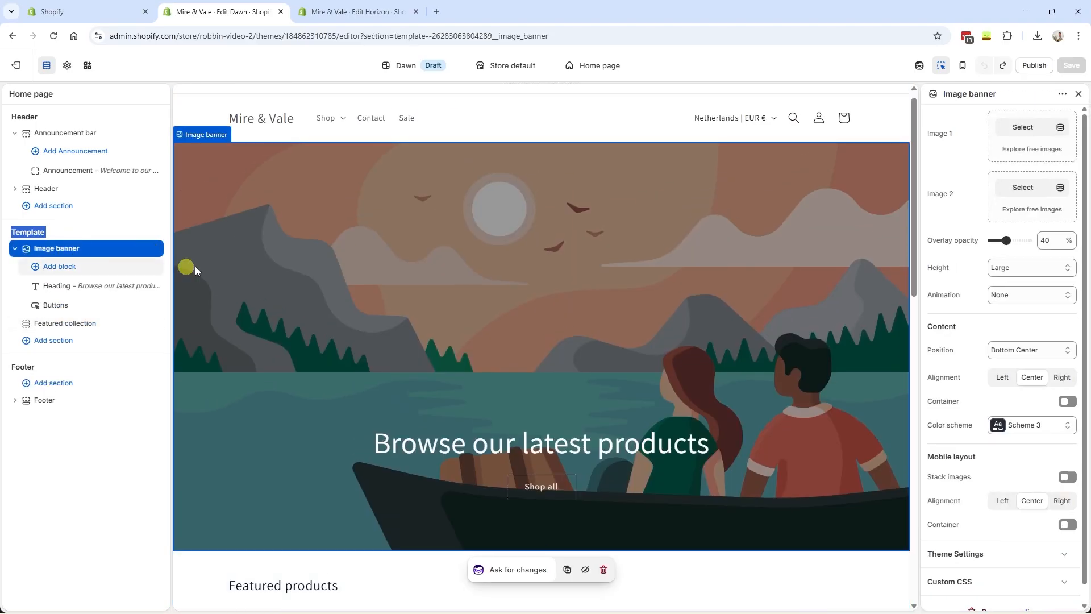
click(54, 323)
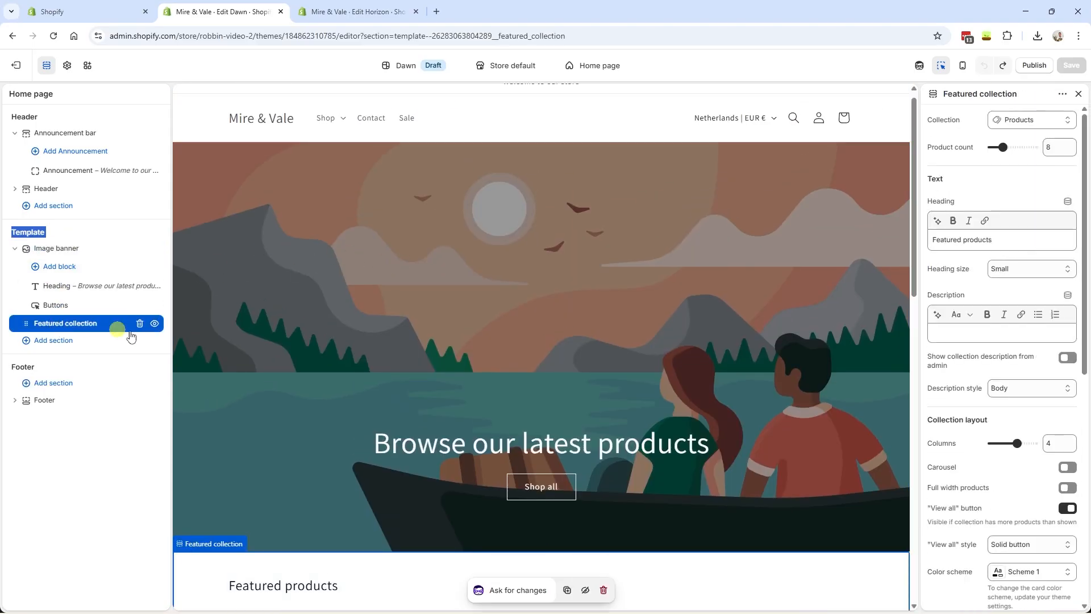
- Look over the Footer settings, then bring up the Add section list under Footer
scroll(278, 344, down, 5)
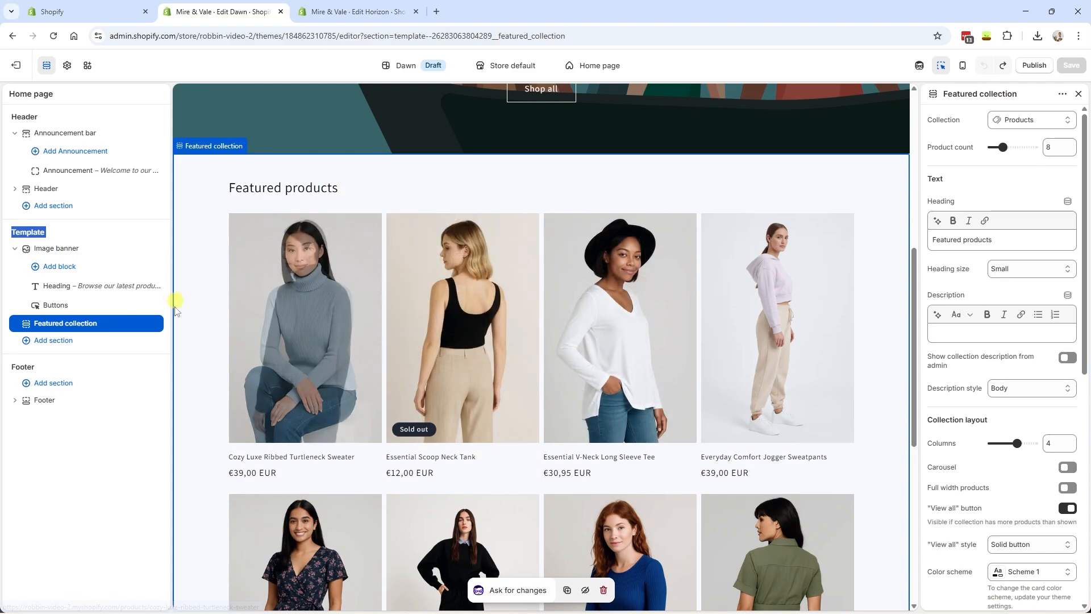
click(45, 400)
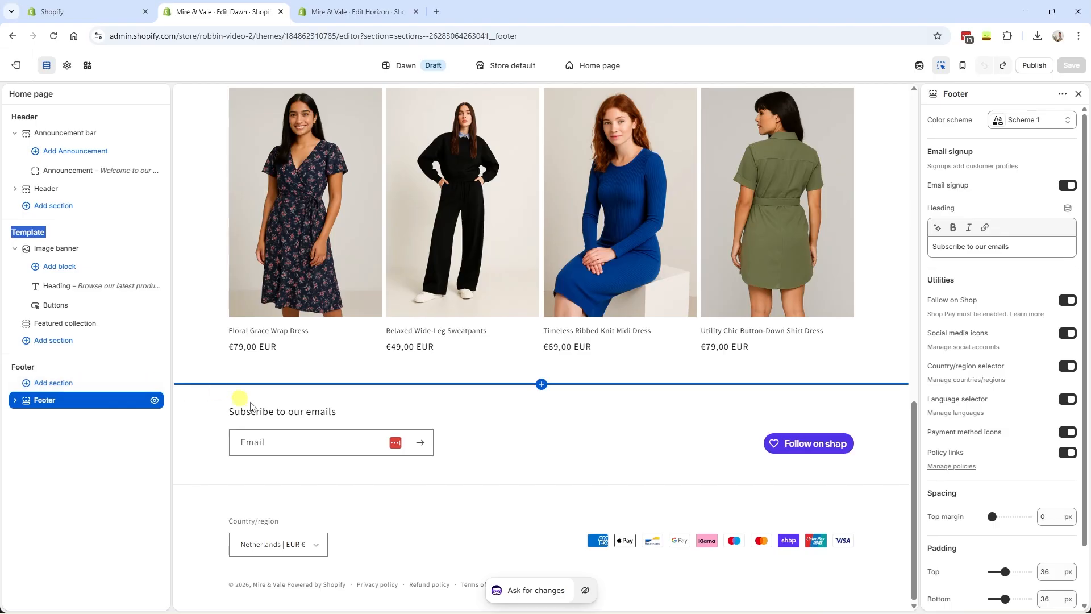
click(48, 385)
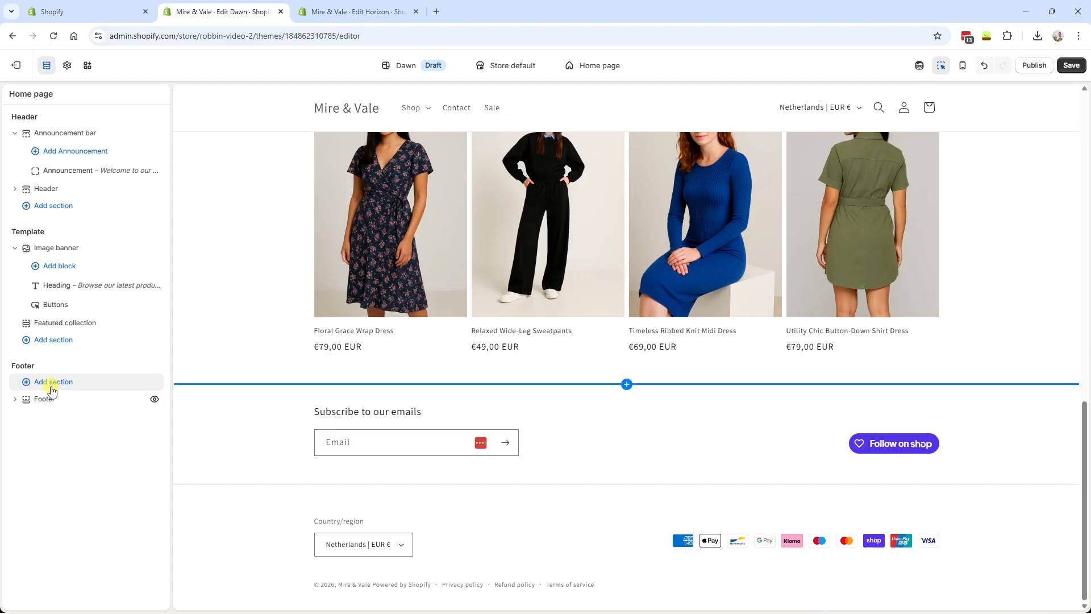
click(52, 389)
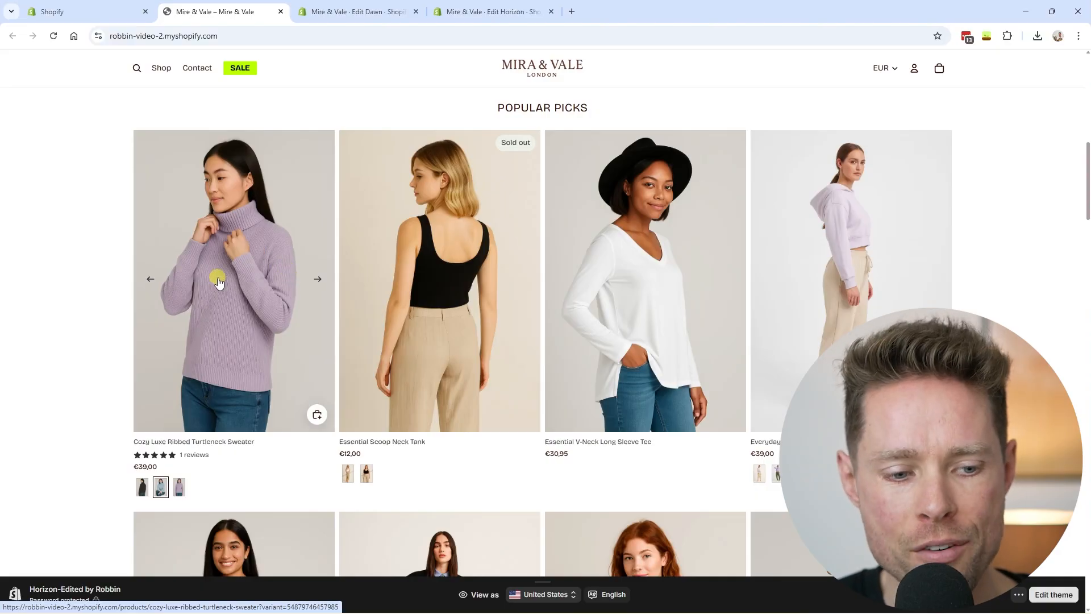
- Open the Cozy Luxe Ribbed Turtleneck Sweater and choose 'Yes, Please — Reveal It' for 15% off
scroll(224, 287, up, 5)
scroll(224, 284, up, 6)
scroll(224, 285, down, 12)
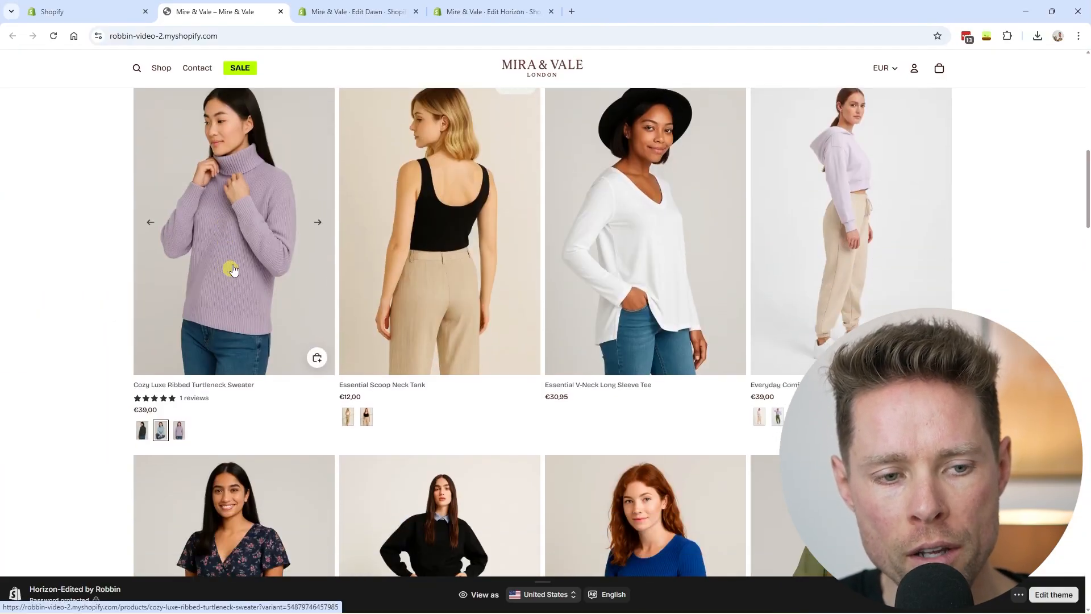
click(237, 230)
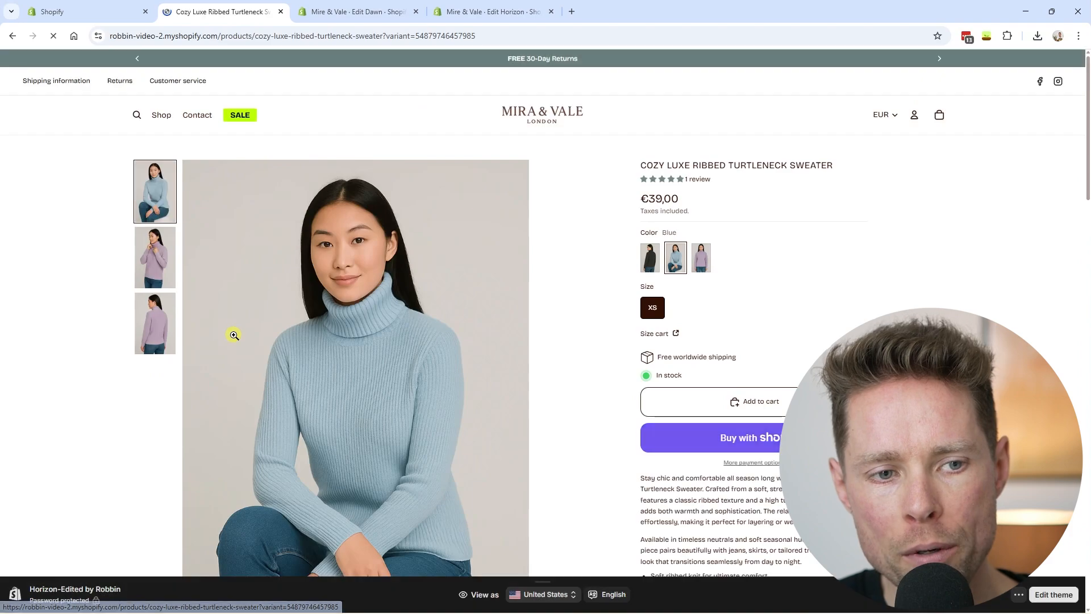
scroll(272, 313, down, 2)
scroll(292, 304, up, 2)
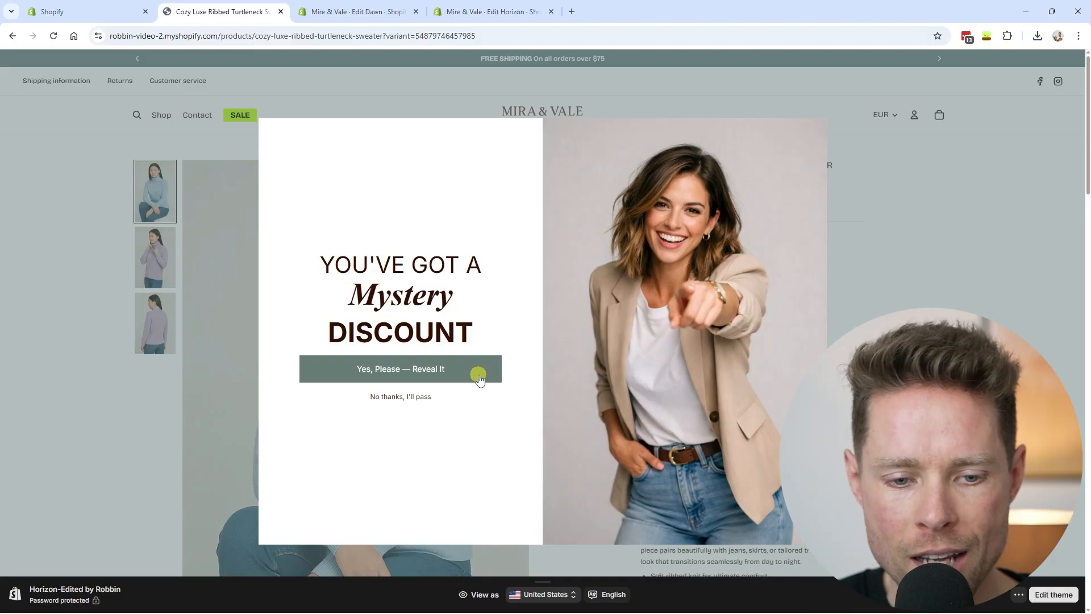
click(410, 381)
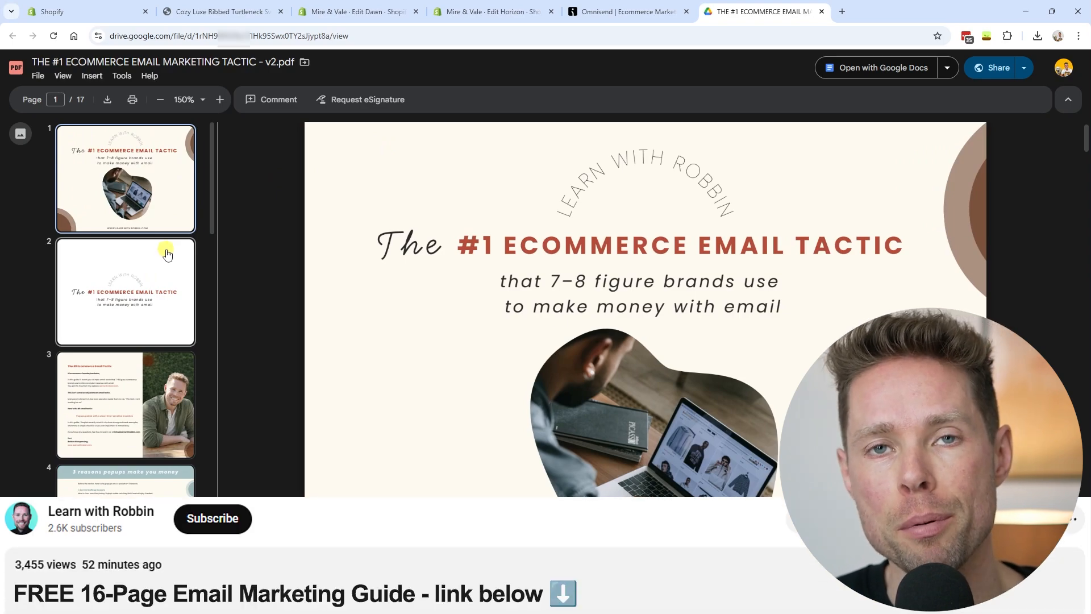
scroll(168, 255, down, 2)
scroll(141, 285, up, 2)
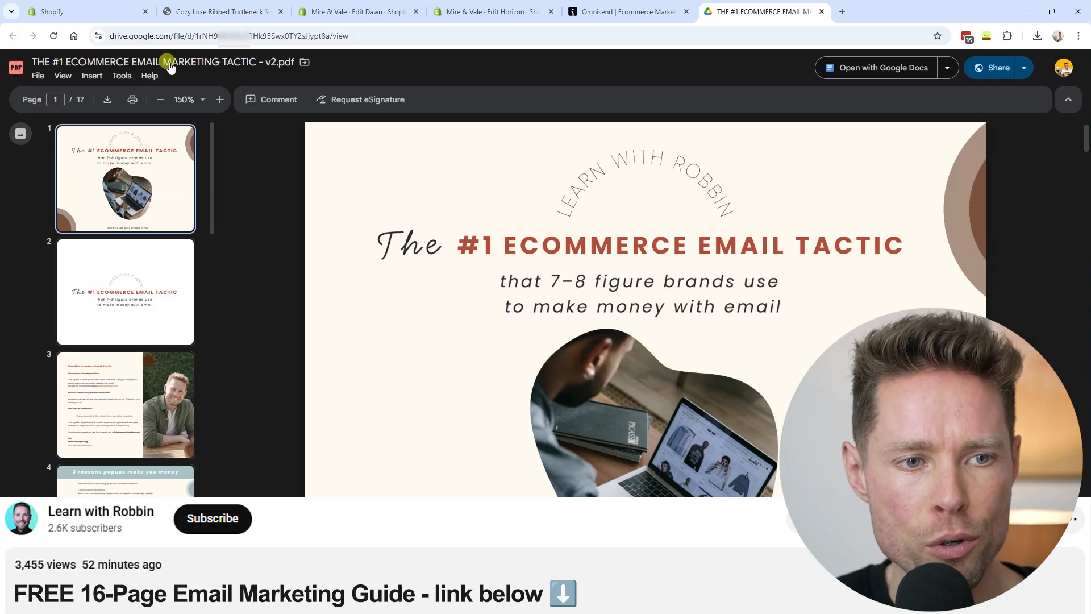
scroll(112, 290, down, 20)
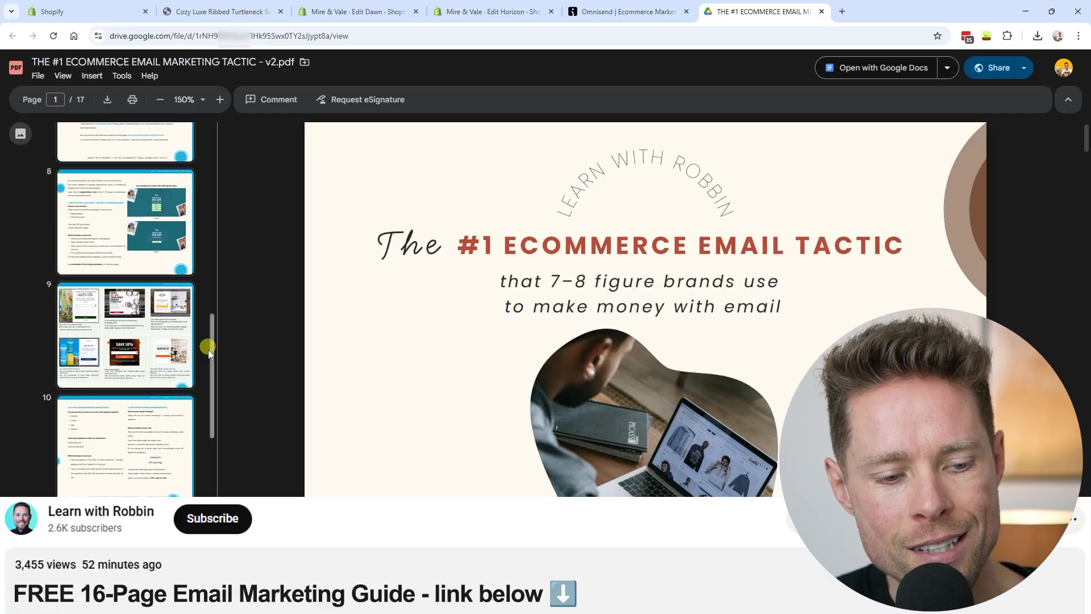
drag(211, 488, 208, 145)
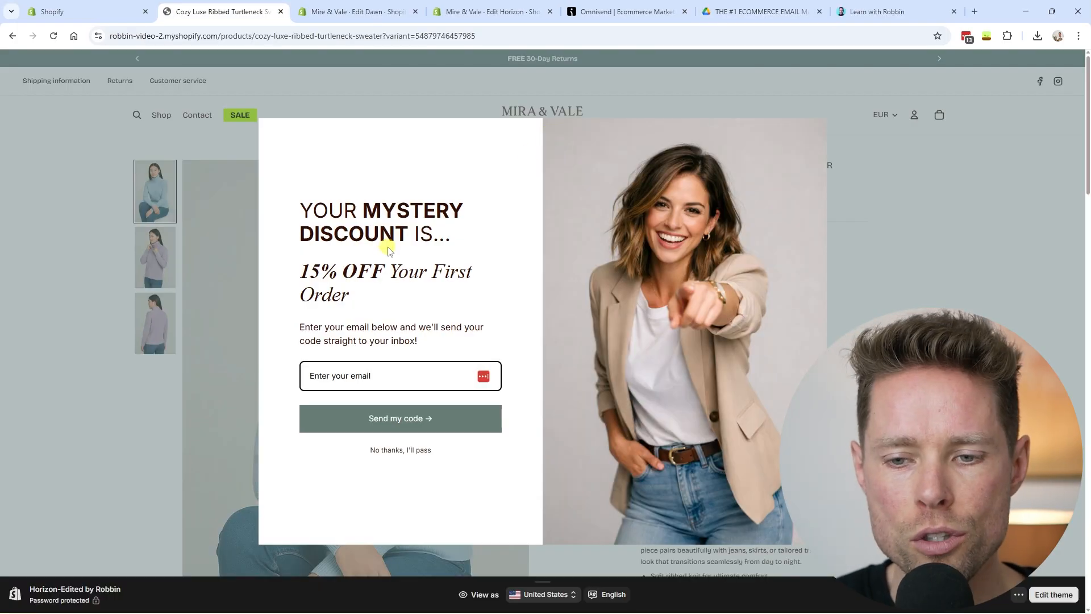
- In the Omnisend form editor, toggle between Step 1 and Step 2, ending on the 15% email capture
click(626, 11)
drag(111, 35, 202, 36)
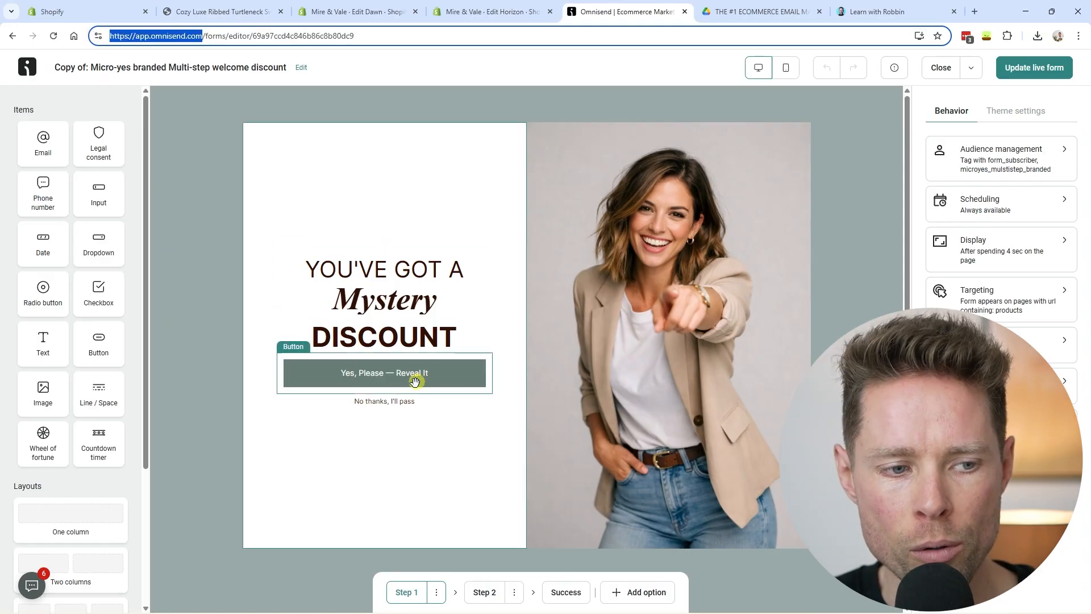
click(217, 191)
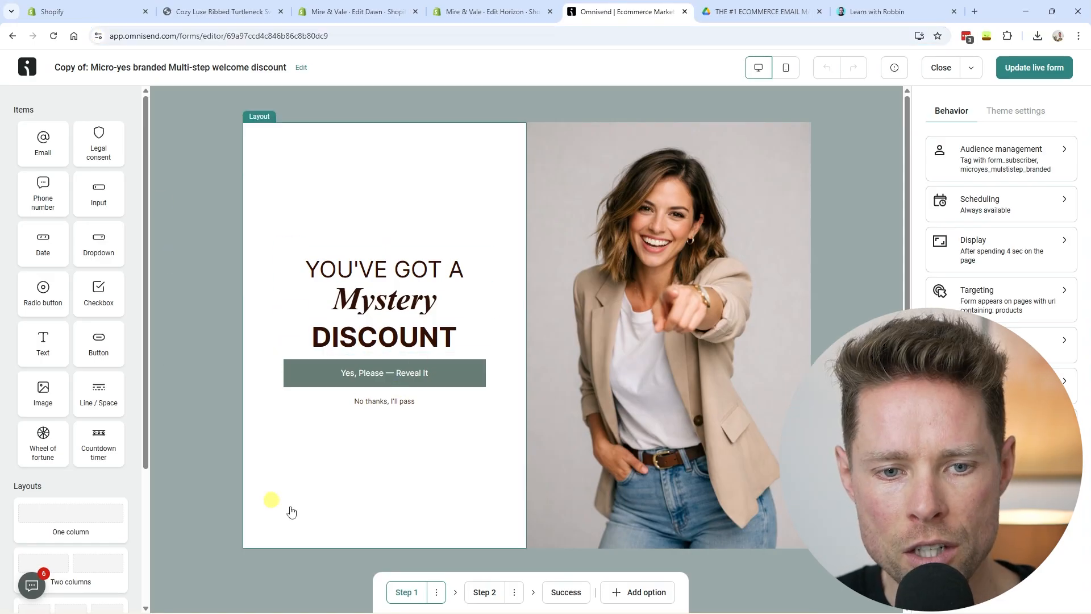
click(485, 592)
click(407, 594)
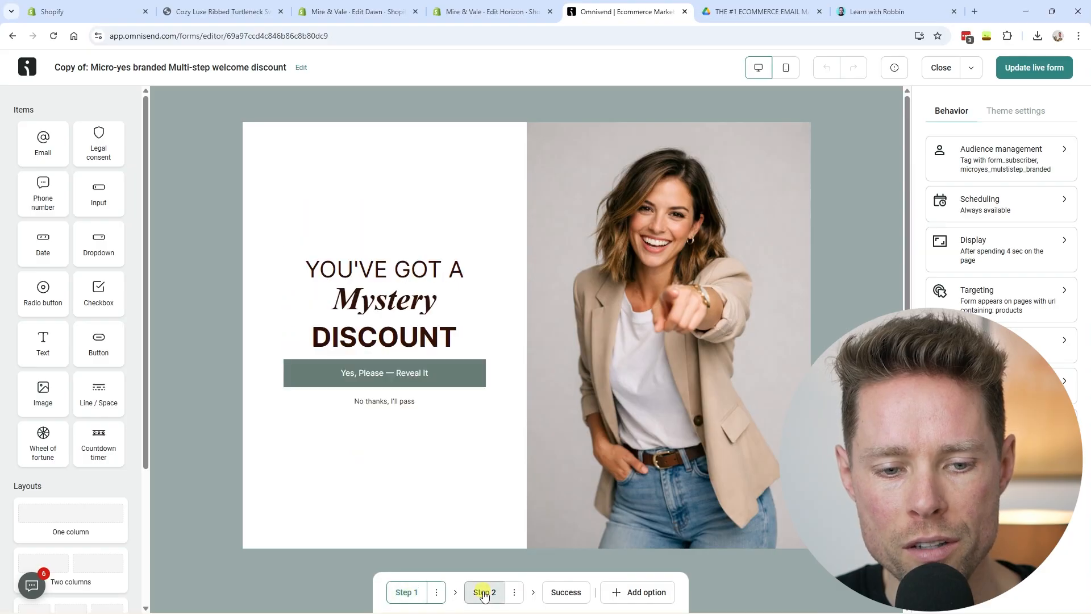
click(484, 592)
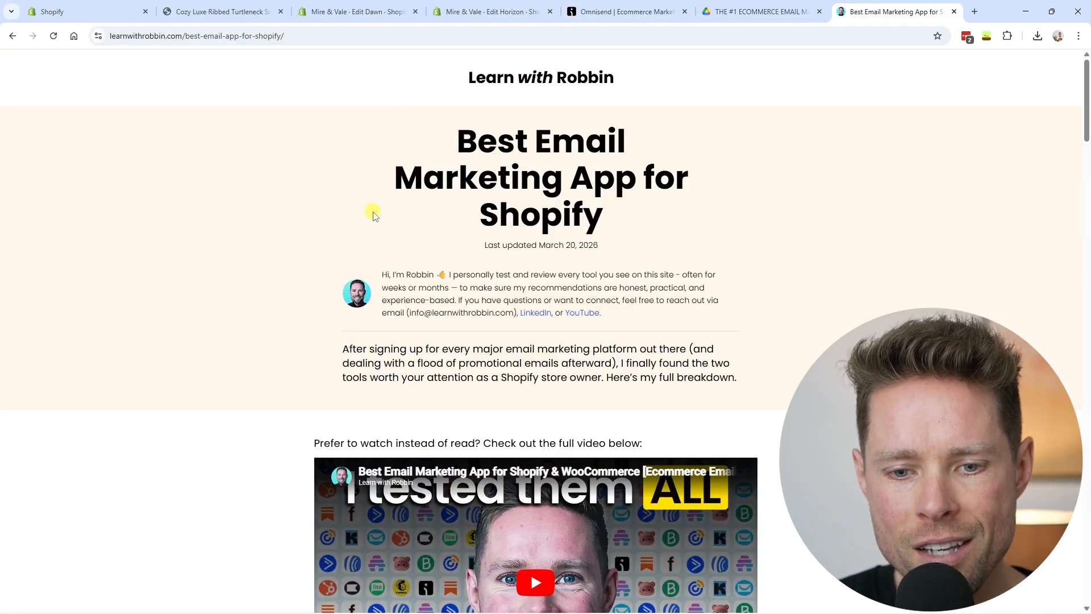
- Scroll the Best Email Marketing App for Shopify article down to 'Why I decided to switch'
scroll(373, 216, down, 9)
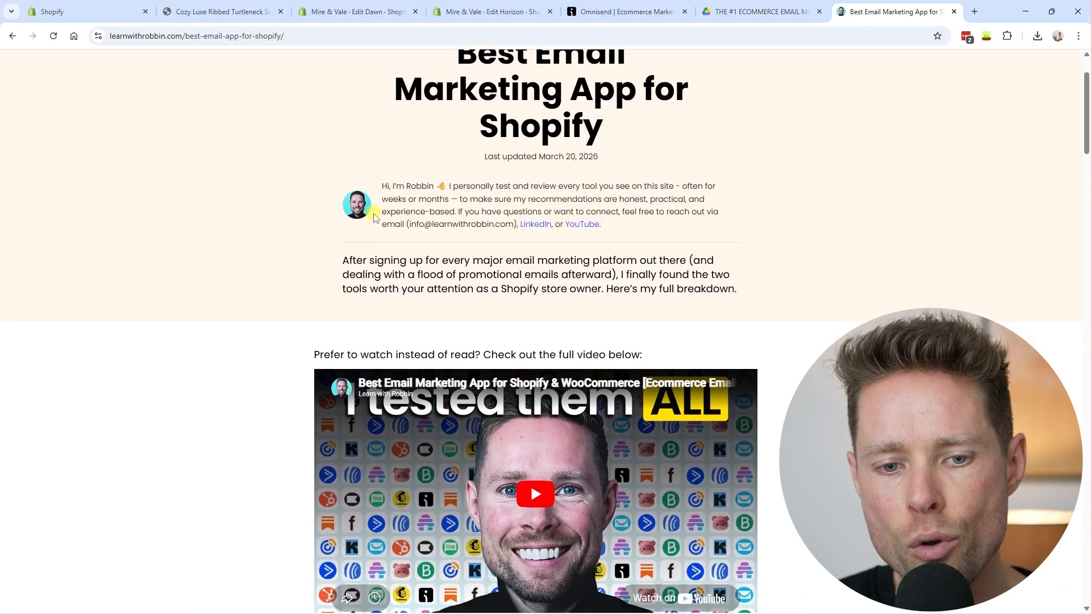
scroll(374, 222, up, 3)
scroll(375, 219, up, 6)
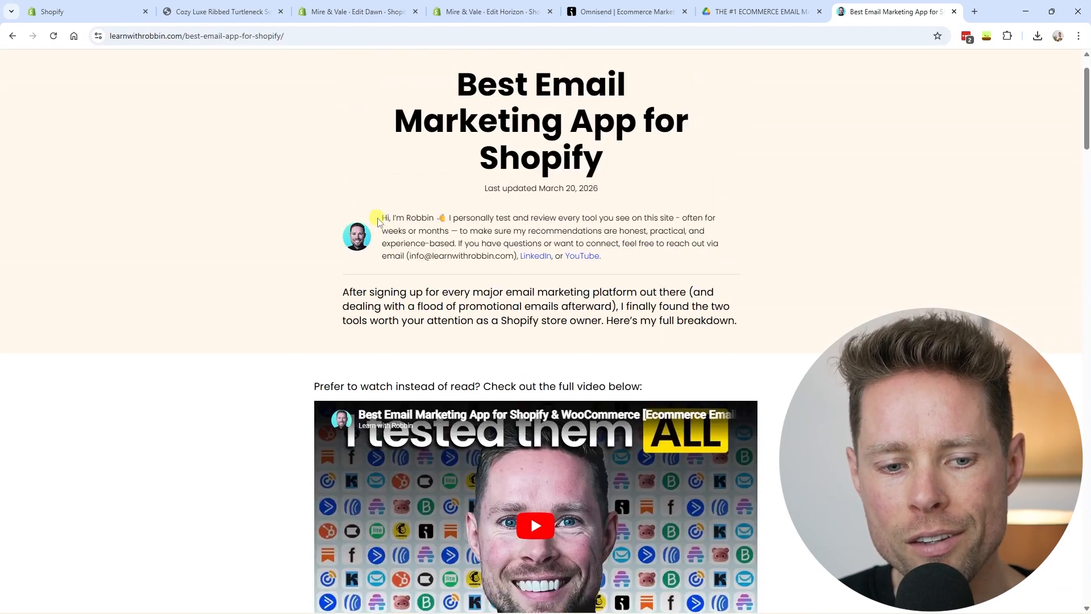
key(ctrl+l)
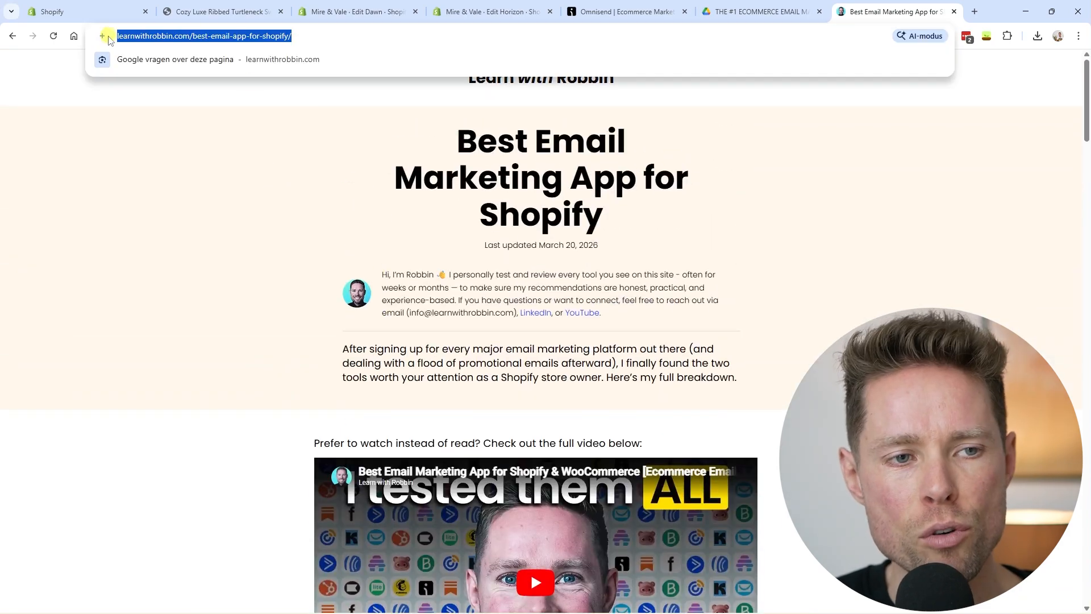
click(261, 252)
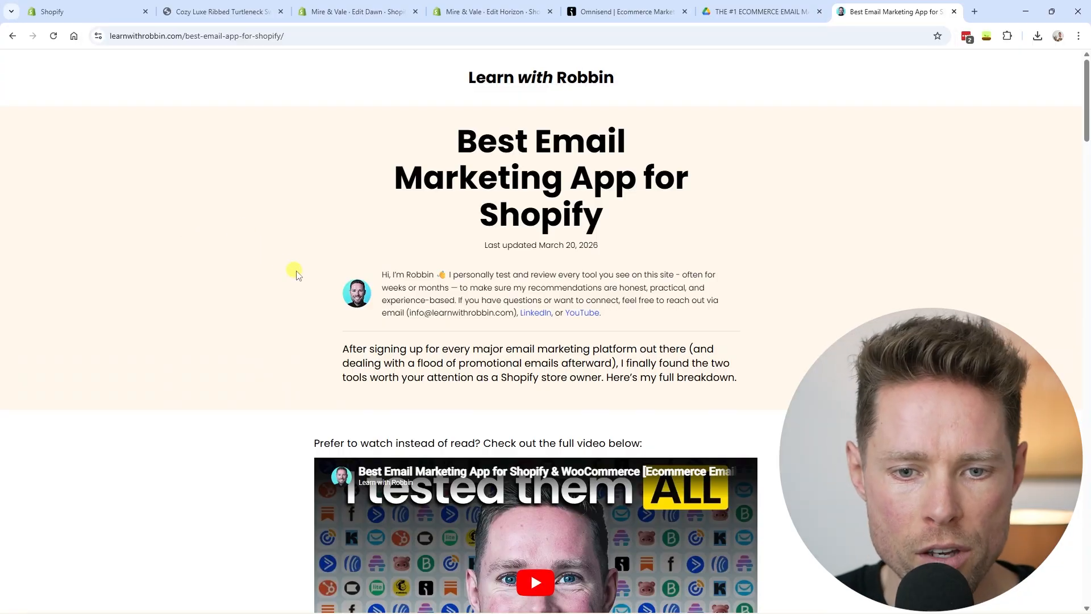
scroll(292, 273, down, 10)
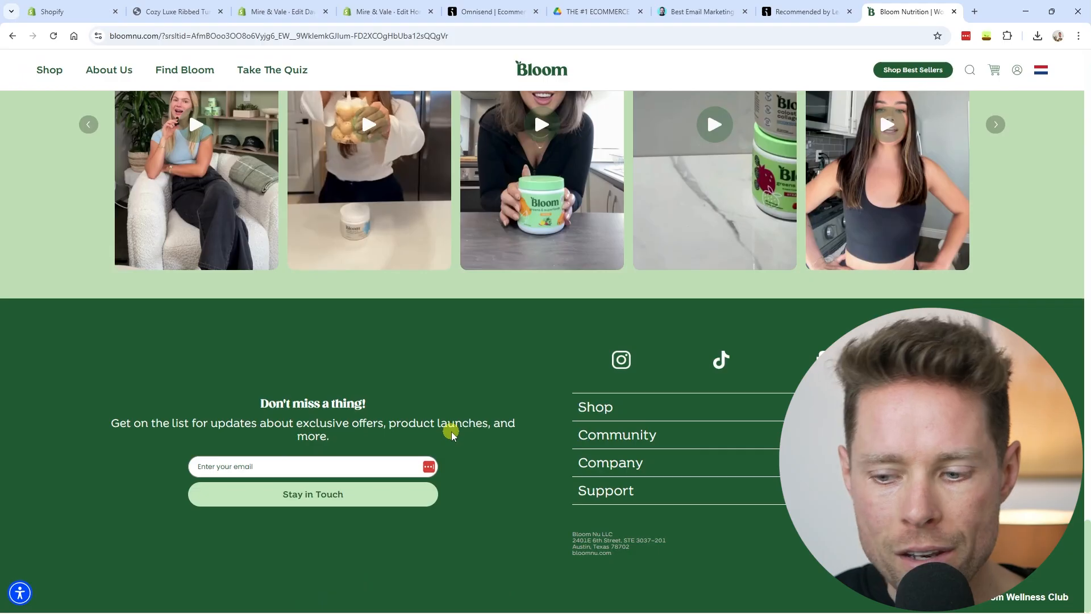
- Scroll to the 'Don't miss a thing!' signup and highlight Bloom Nutrition's $57M revenue headline
scroll(656, 407, up, 3)
scroll(656, 407, down, 3)
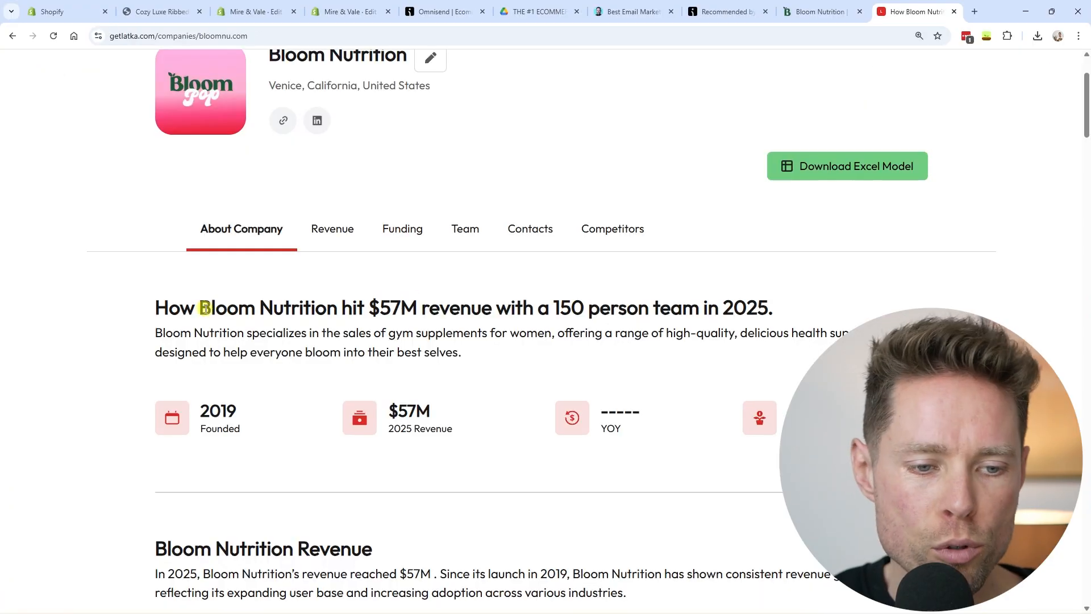
drag(200, 307, 788, 316)
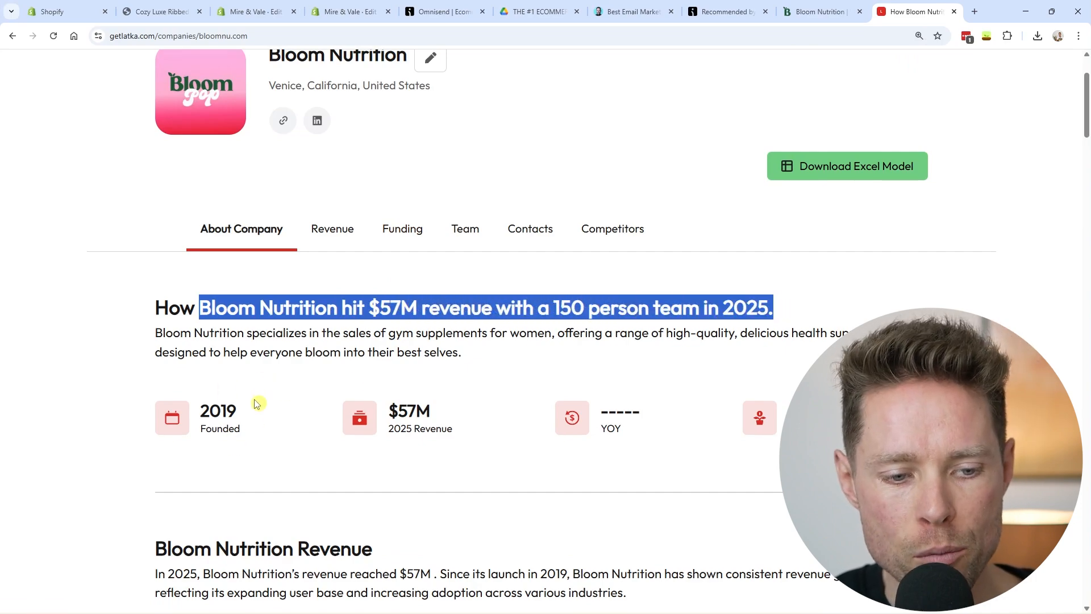
- Switch to the Bloom Nutrition site
click(819, 11)
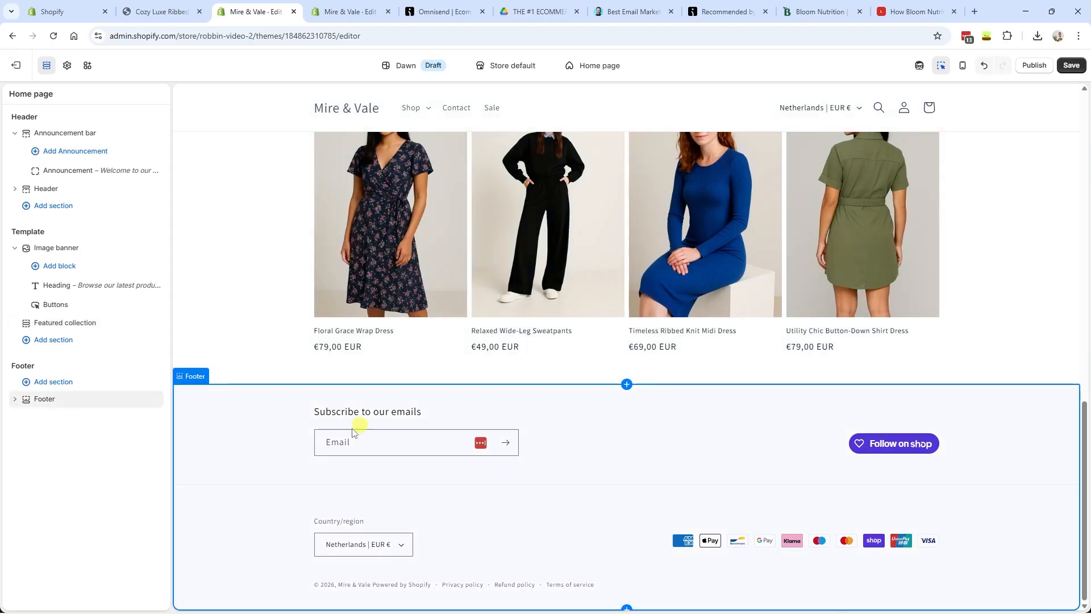
- Move to the Horizon editor and list the sections available to add under Footer
click(54, 381)
click(112, 480)
key(ctrl+Tab)
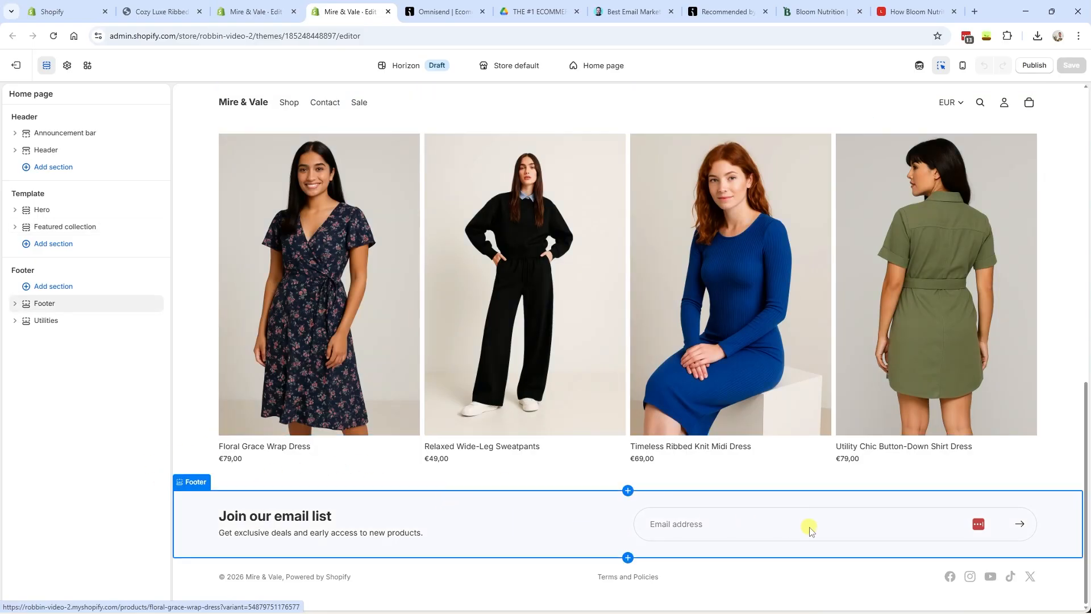
drag(1086, 520, 1083, 543)
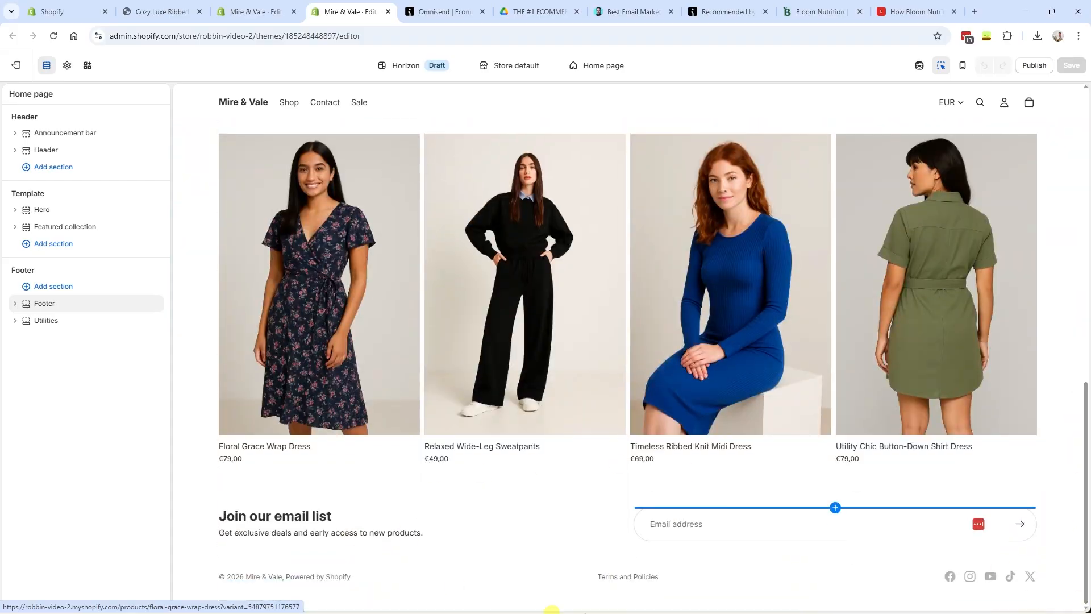
click(76, 288)
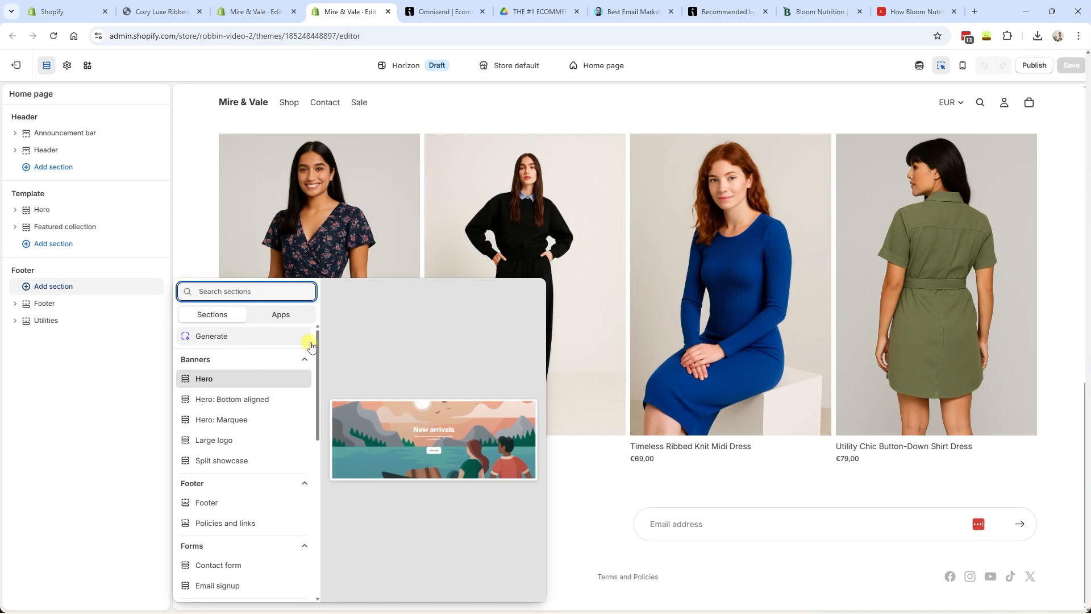
scroll(316, 345, down, 1)
mouse_move(317, 348)
mouse_down()
mouse_move(321, 527)
mouse_move(316, 335)
mouse_up()
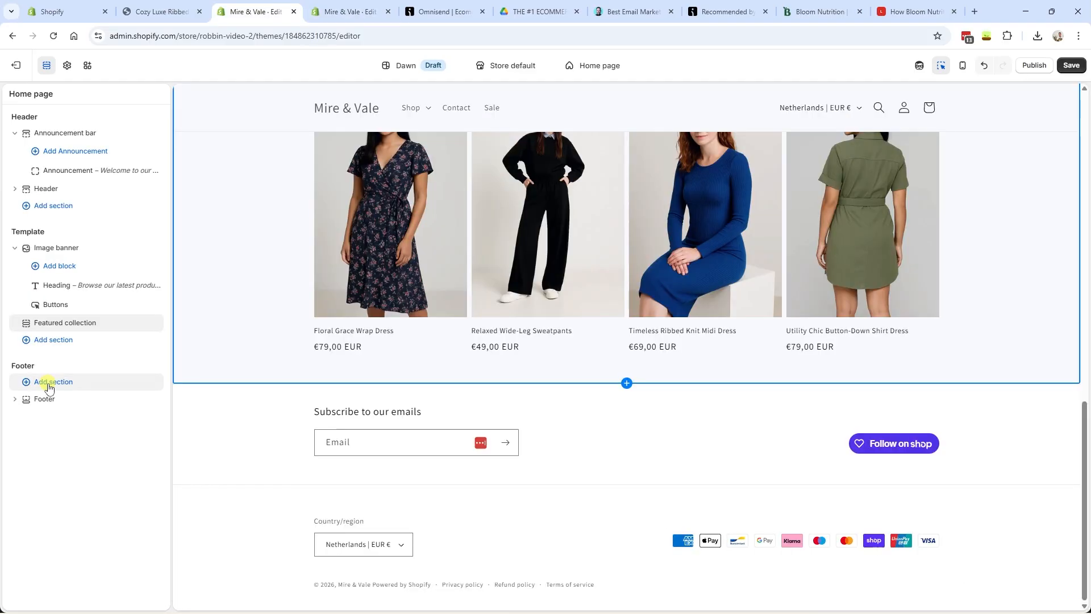
- Compare with Dawn's footer section options, then scroll the Horizon section picker again
click(48, 383)
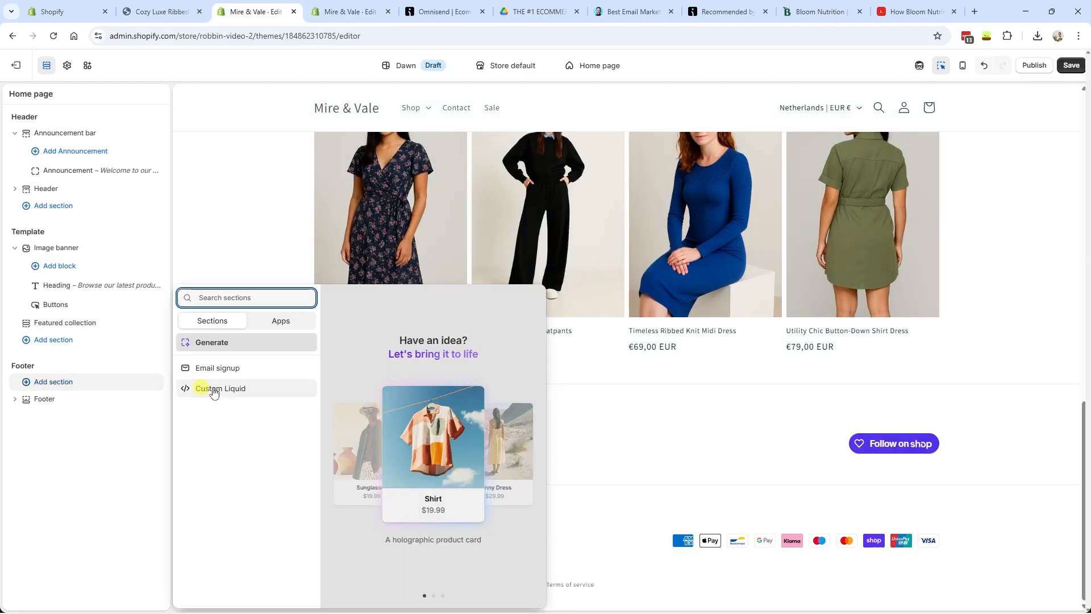
key(ctrl+Tab)
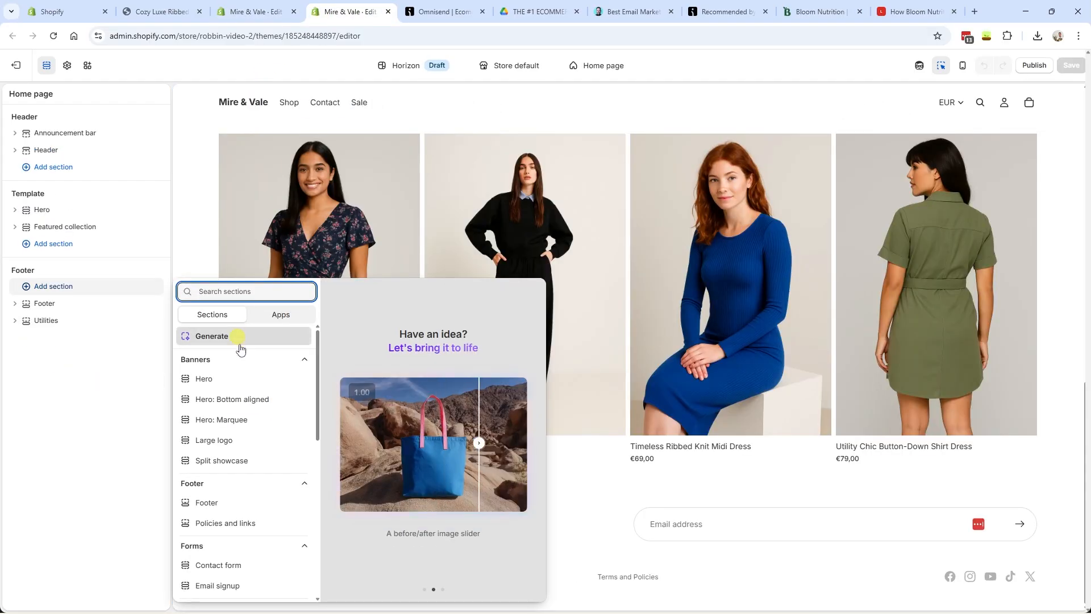
scroll(273, 406, down, 10)
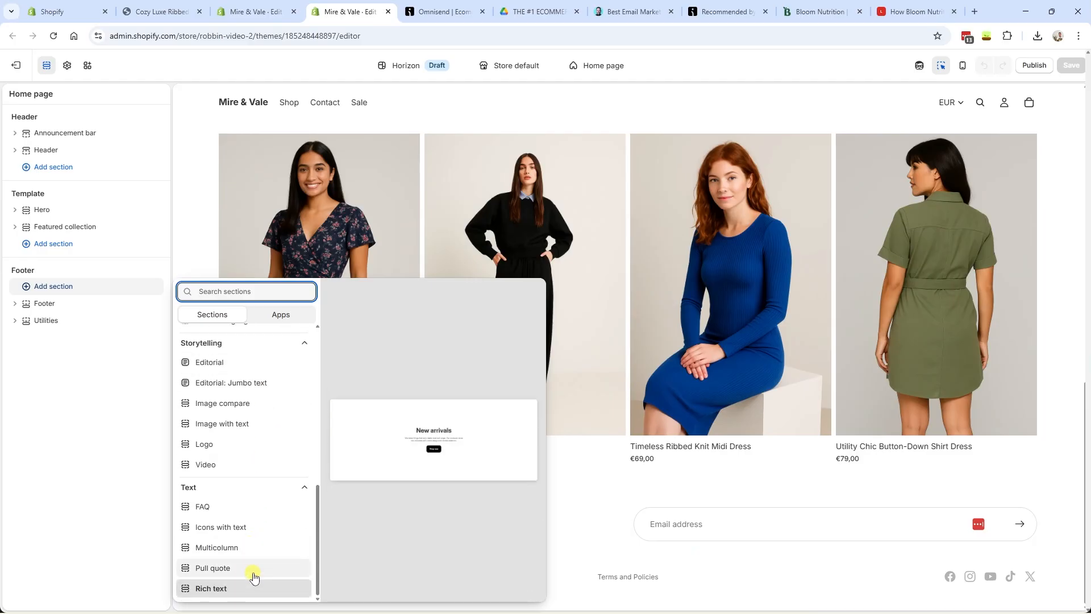
scroll(254, 578, up, 10)
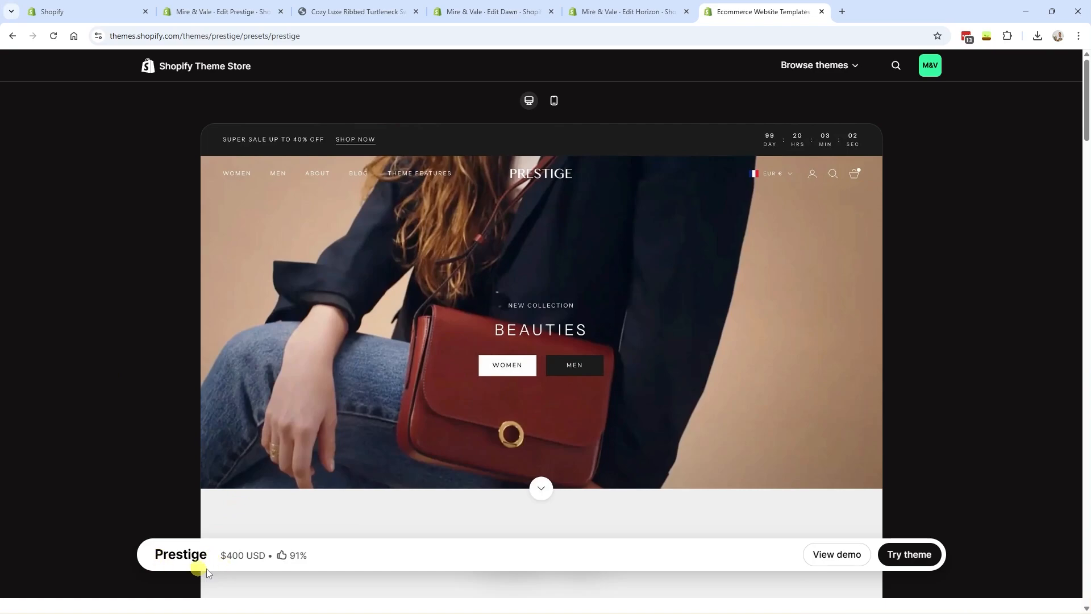
- Check the Prestige theme's name and $400 USD price, then return to the Prestige trial editor preview
drag(262, 556, 224, 555)
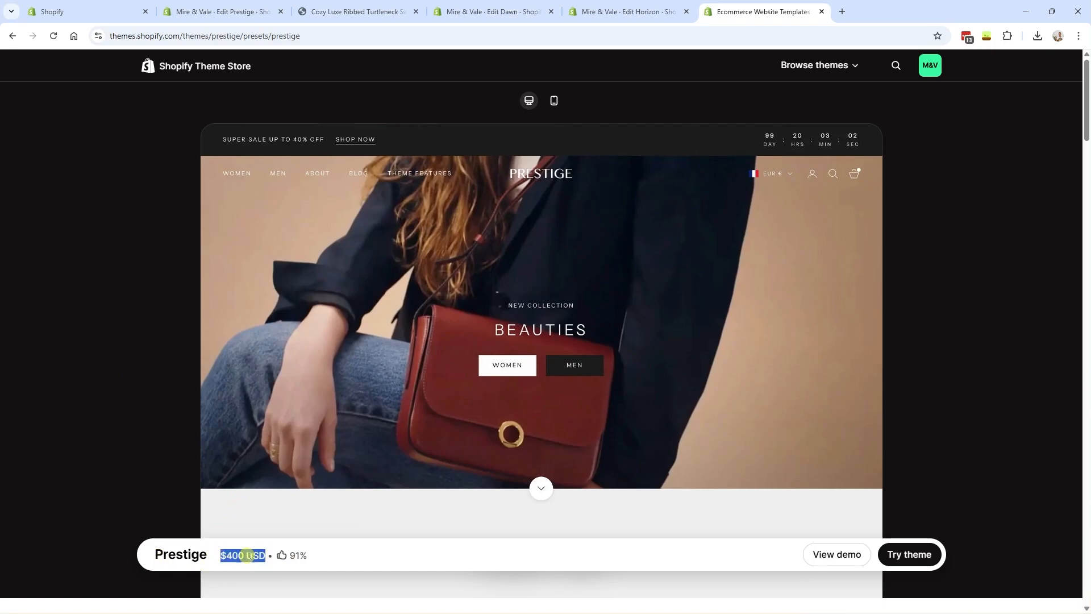
click(180, 554)
double_click(160, 552)
key(ctrl+2)
drag(1086, 122, 1085, 591)
- Browse the sections that can be added to the Prestige footer group
scroll(44, 551, down, 3)
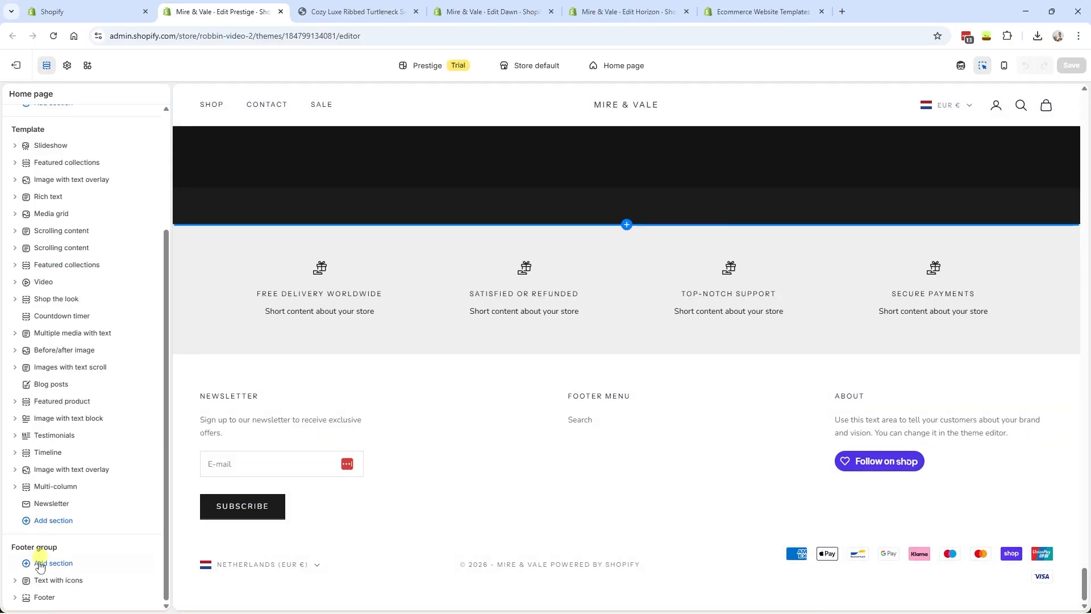
click(61, 570)
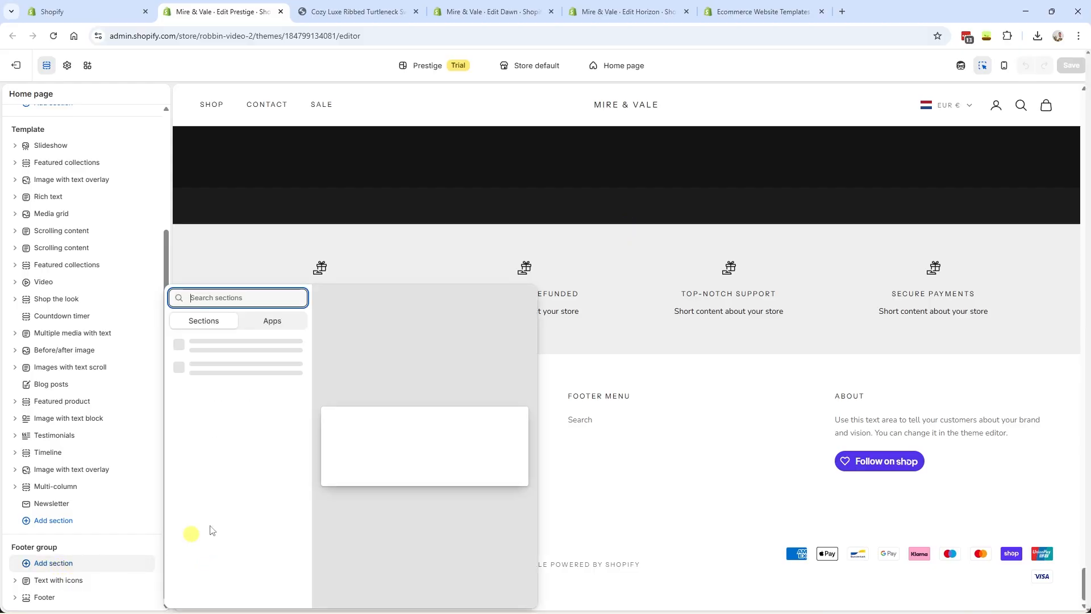
scroll(307, 367, down, 1)
scroll(287, 404, up, 1)
scroll(280, 488, down, 10)
scroll(264, 552, up, 10)
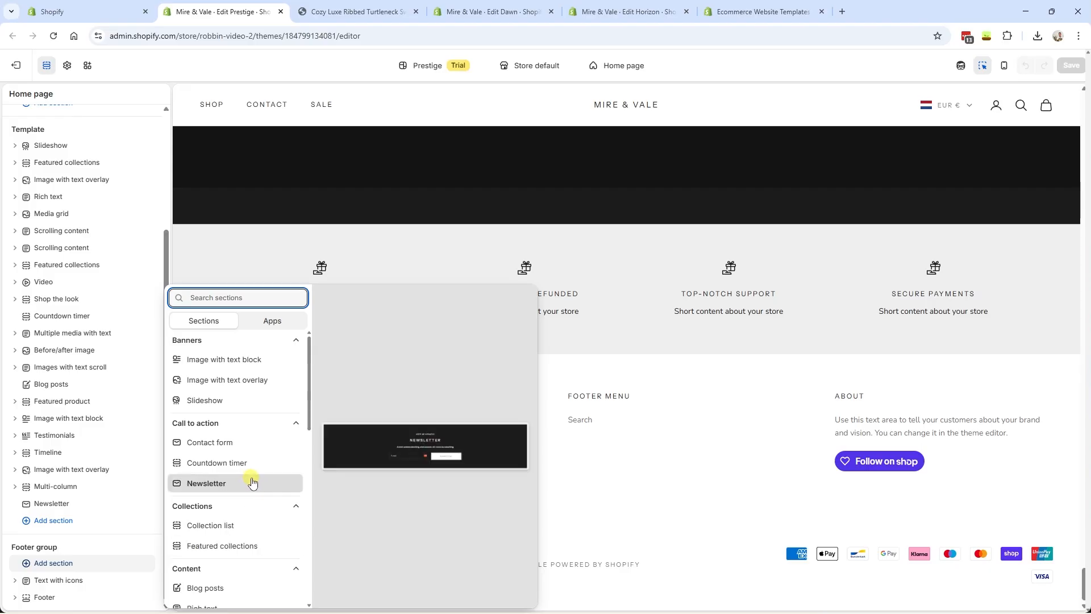
scroll(254, 483, down, 10)
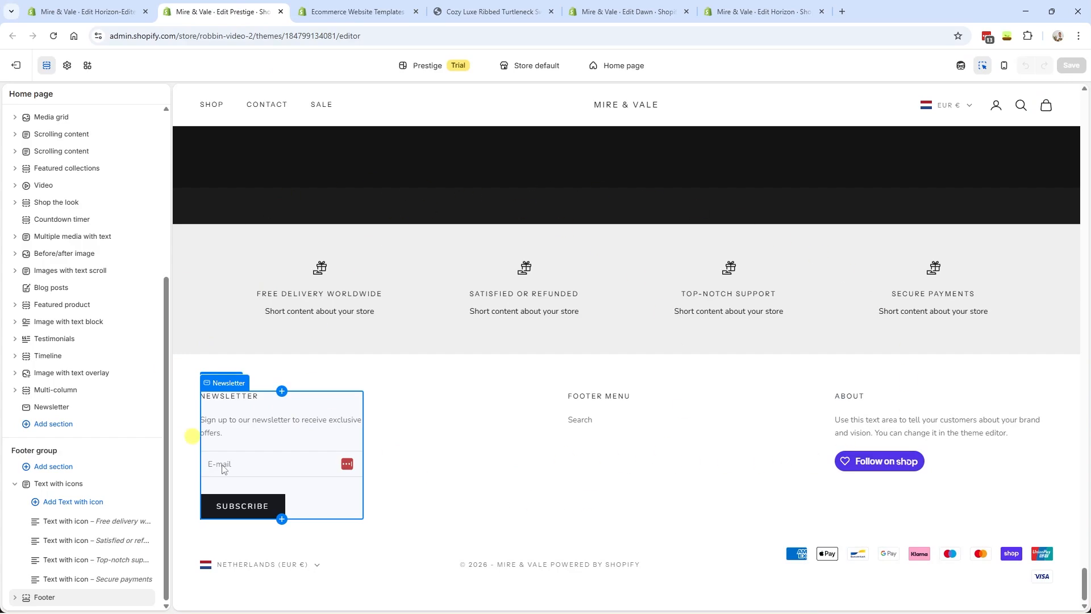
- Revisit the Prestige theme store page, then go back to the Prestige theme editor
click(353, 11)
click(171, 559)
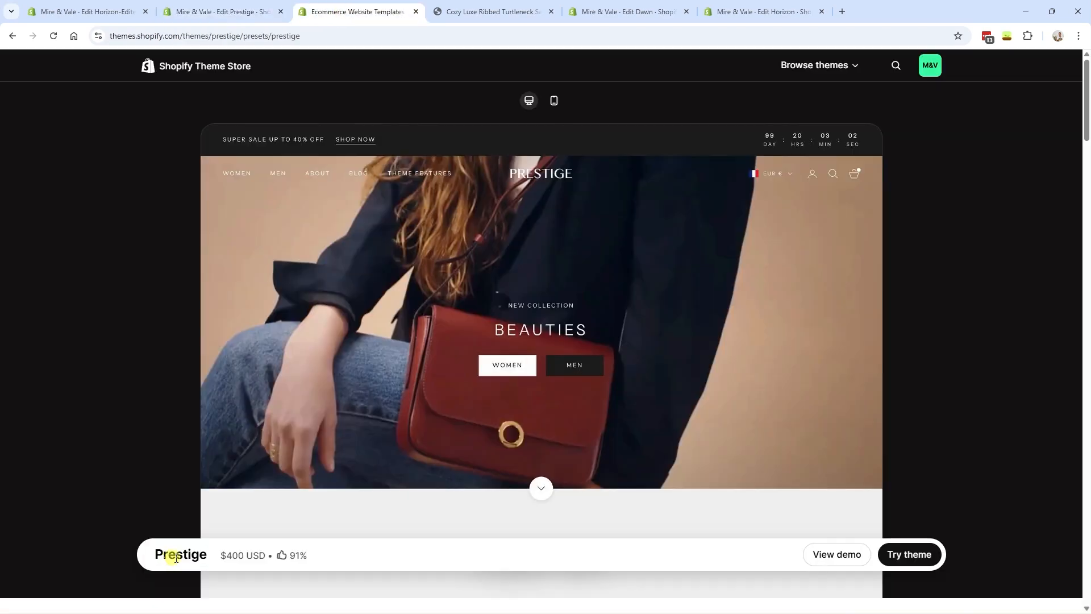
click(223, 12)
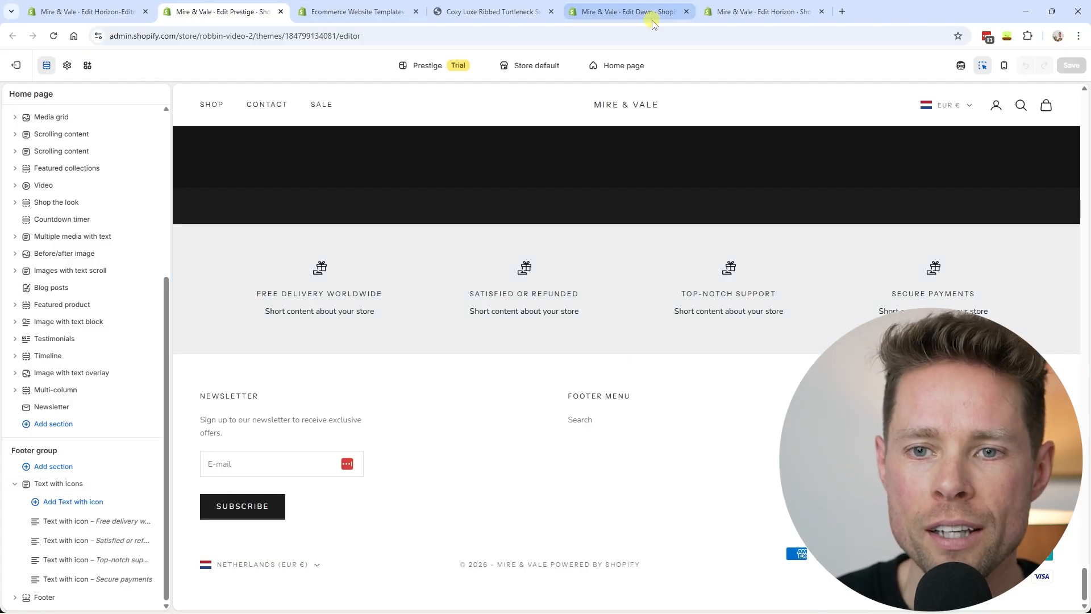
click(85, 11)
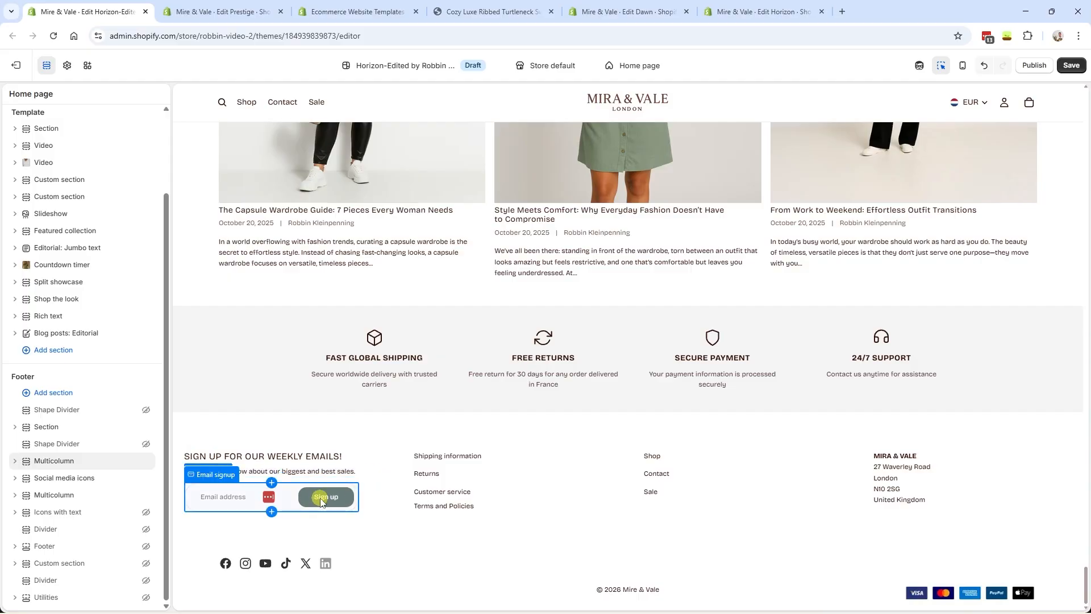
key(ctrl+Tab)
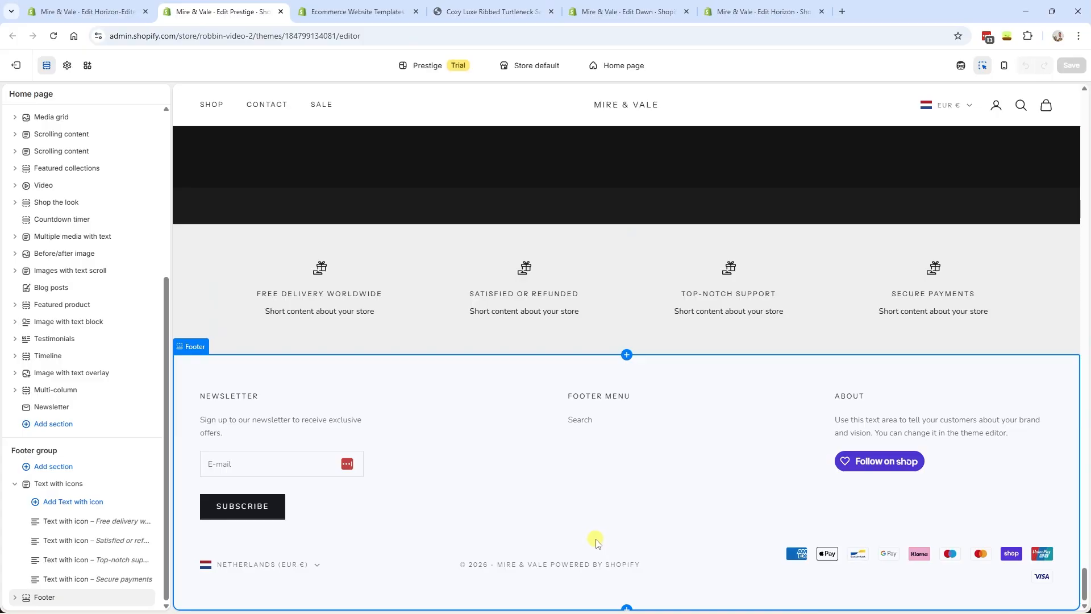
key(ctrl+shift+Tab)
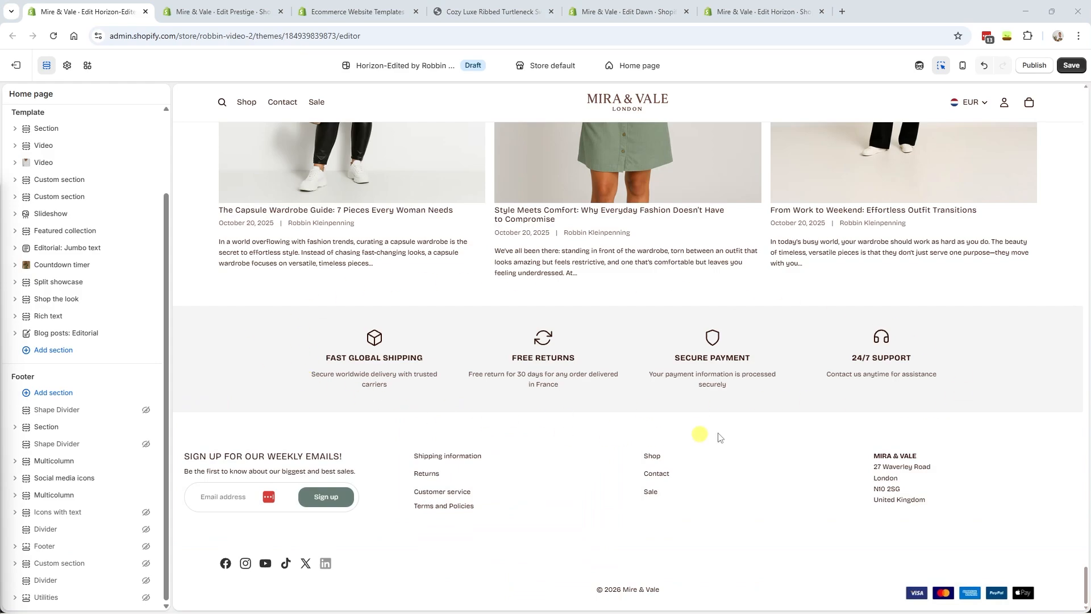
key(ctrl+Tab)
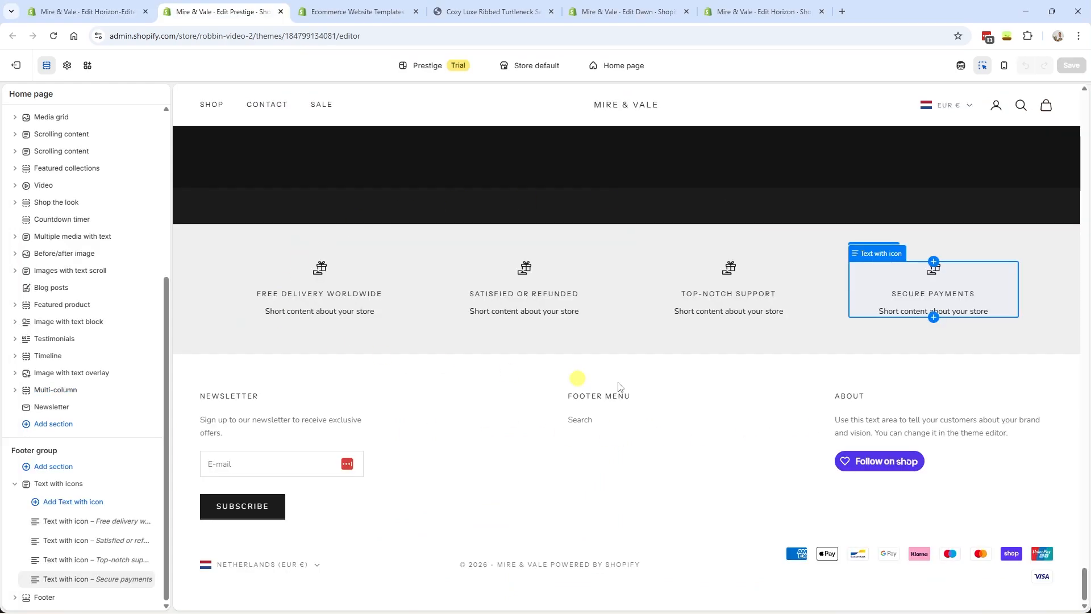
key(Escape)
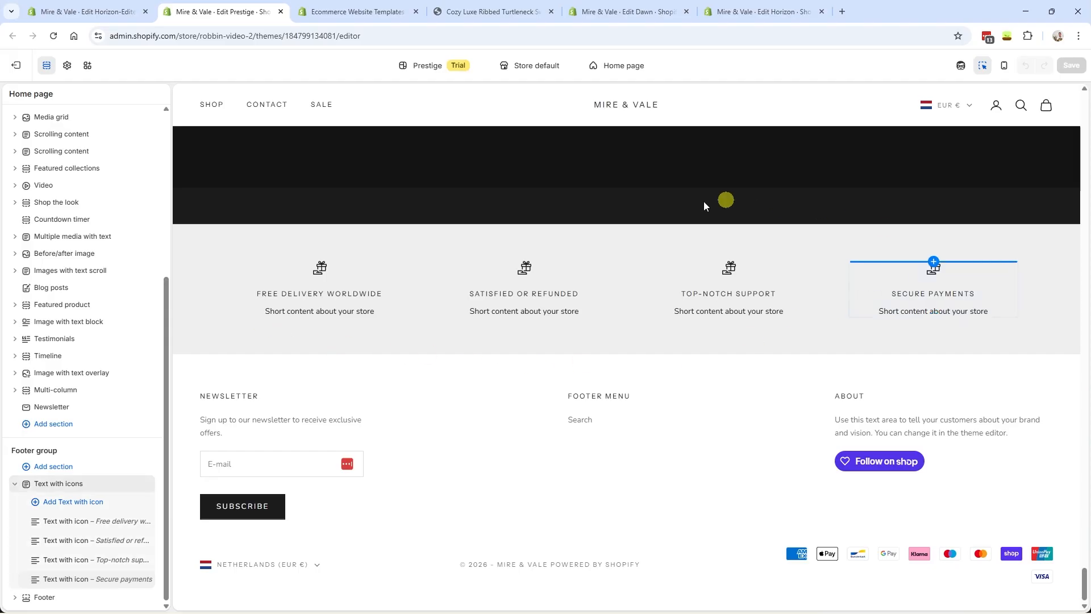
key(ctrl+shift+Tab)
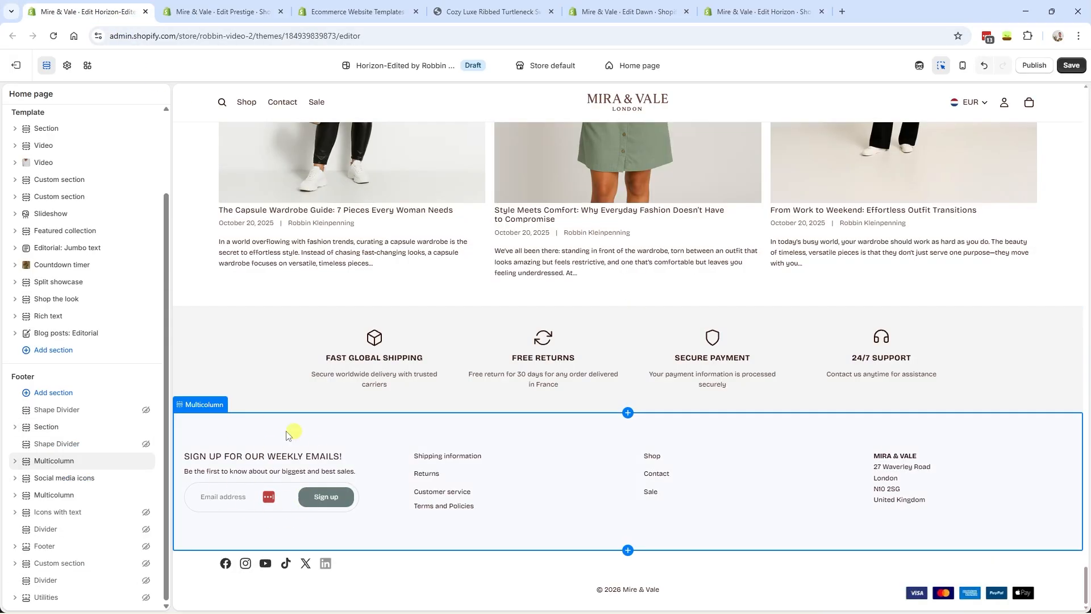
key(ctrl+Tab)
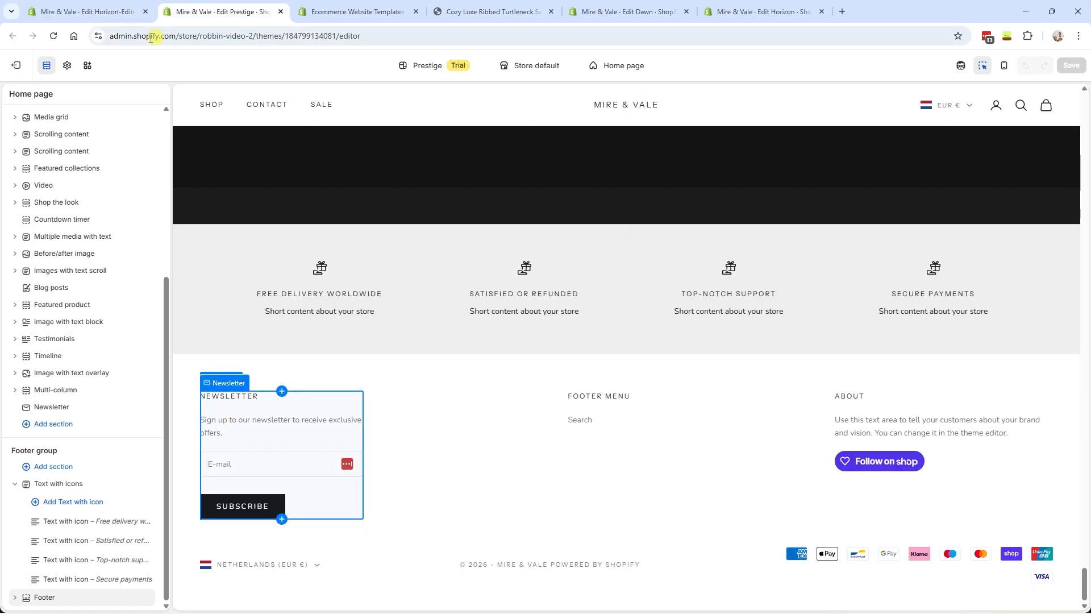
click(108, 13)
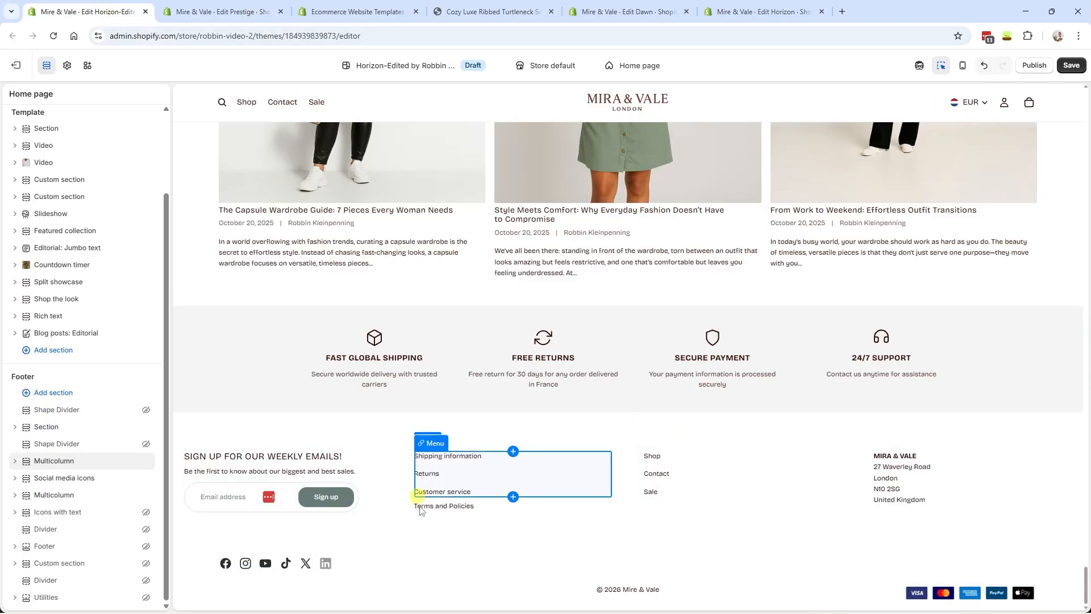
key(ctrl+Tab)
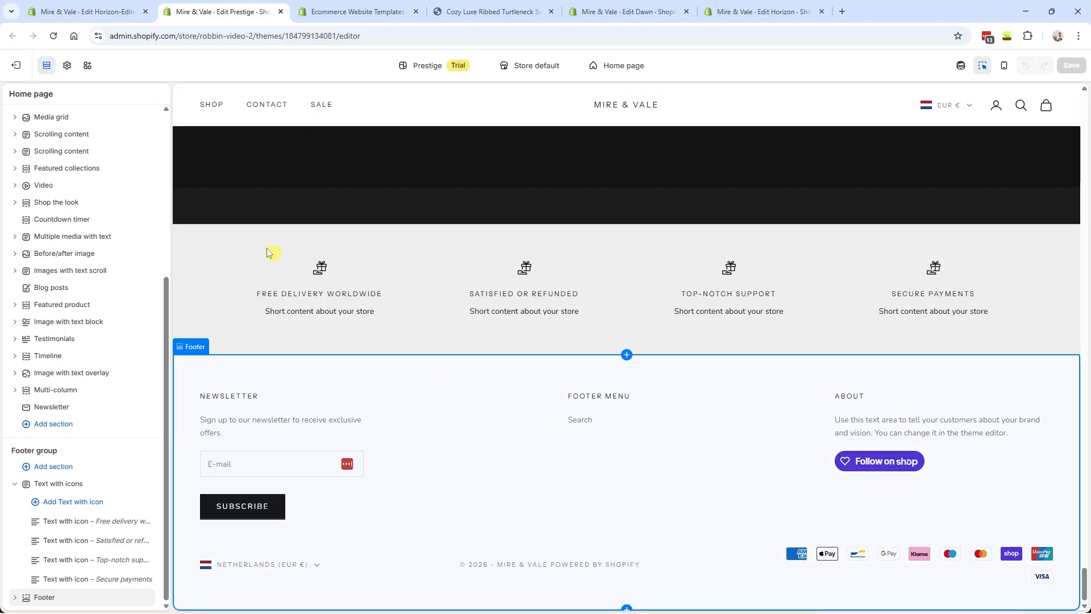
key(ctrl+shift+Tab)
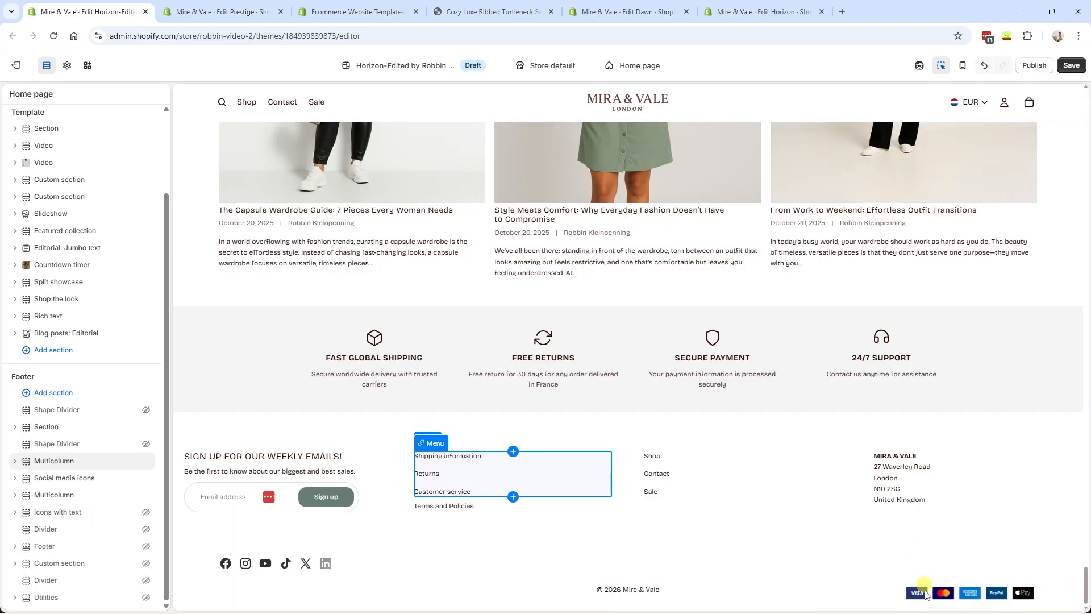
key(ctrl+Tab)
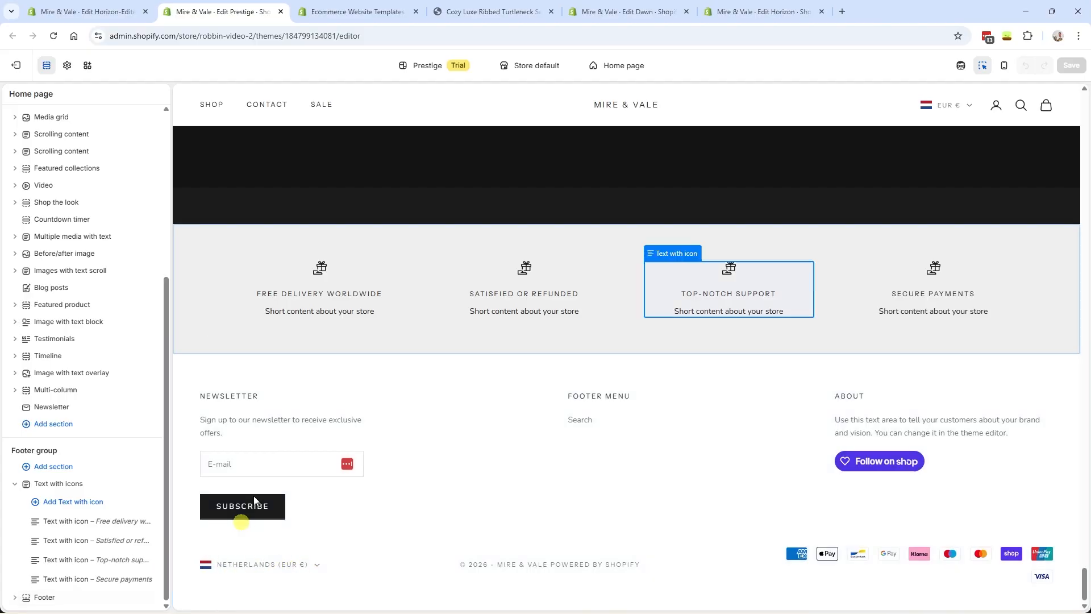
click(87, 9)
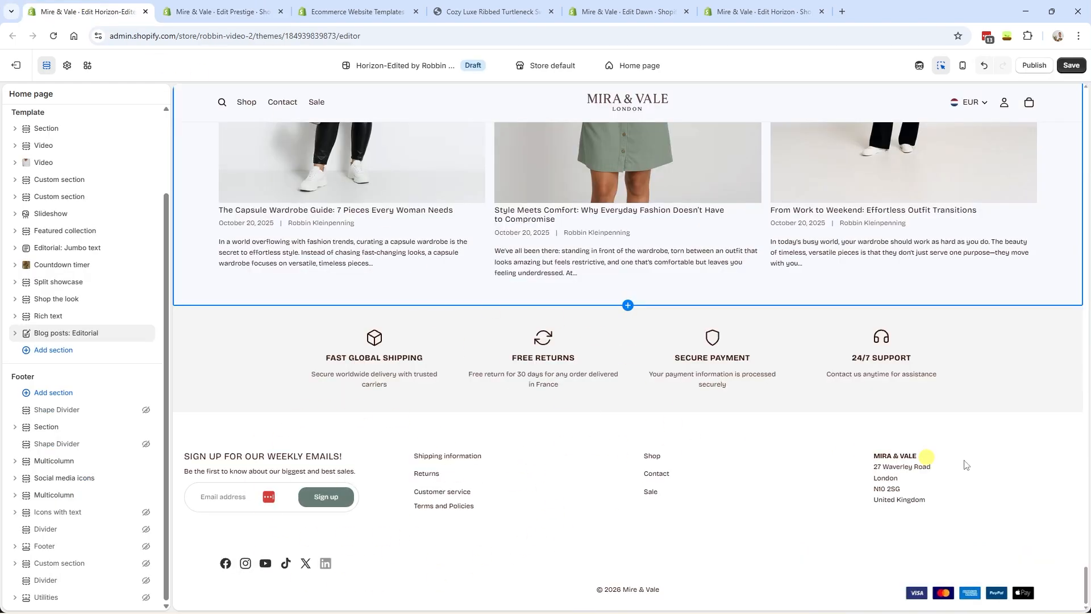
drag(1087, 596, 1087, 595)
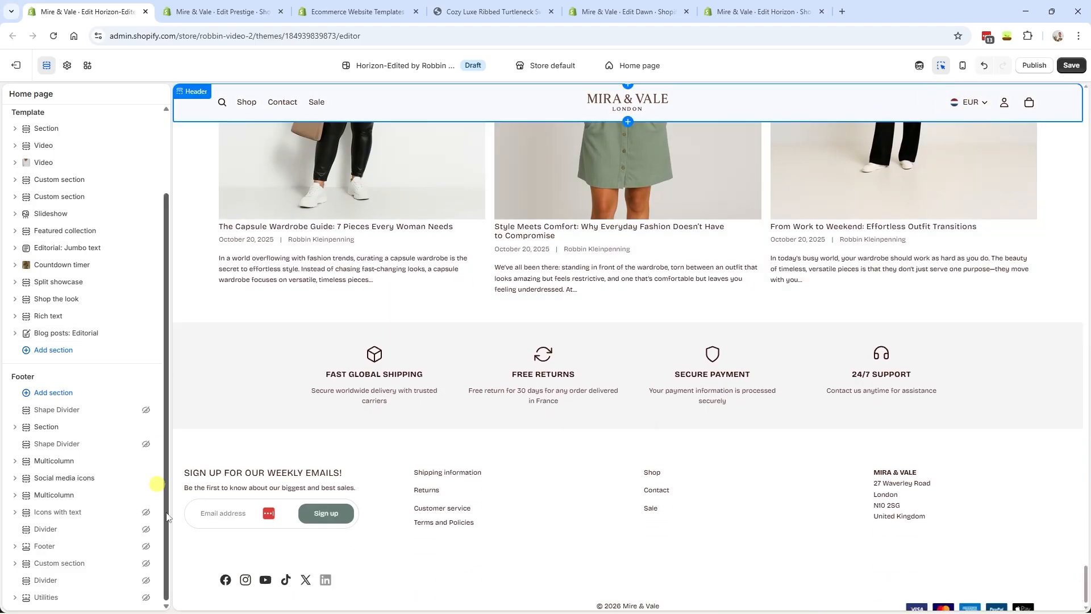
scroll(248, 289, down, 1)
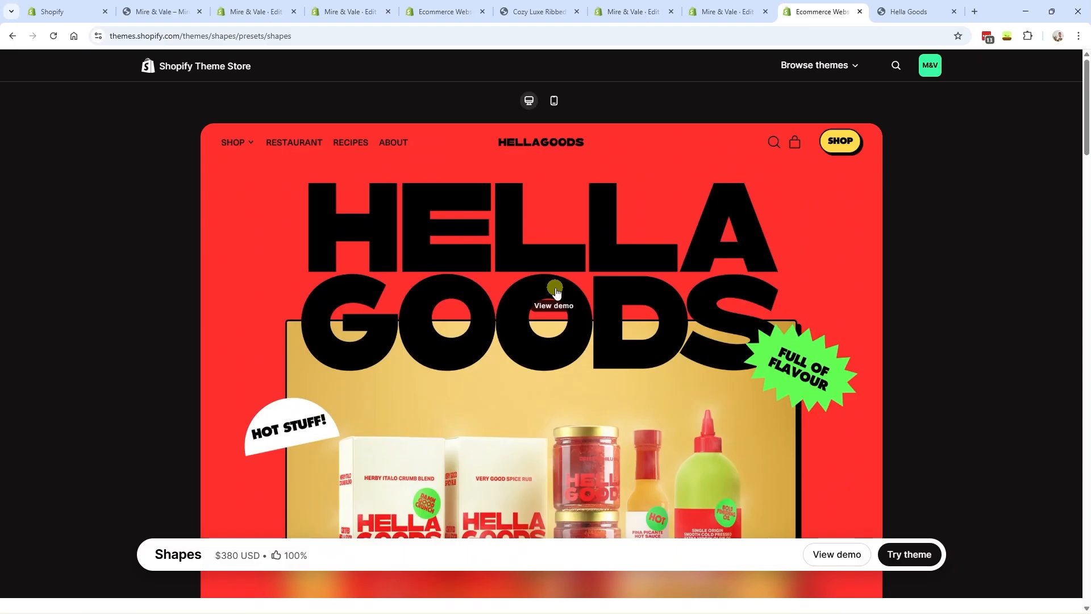
- View the Shapes theme, then scroll the Hella Goods demo to its wavy newsletter and footer dividers
scroll(555, 304, down, 5)
drag(147, 434, 268, 432)
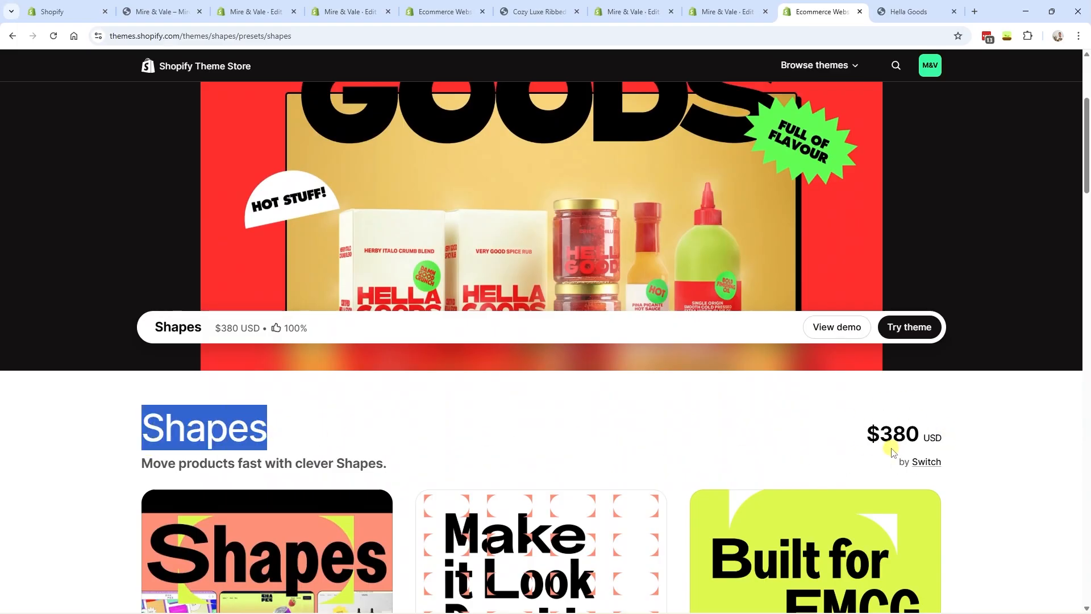
click(909, 11)
scroll(357, 336, down, 20)
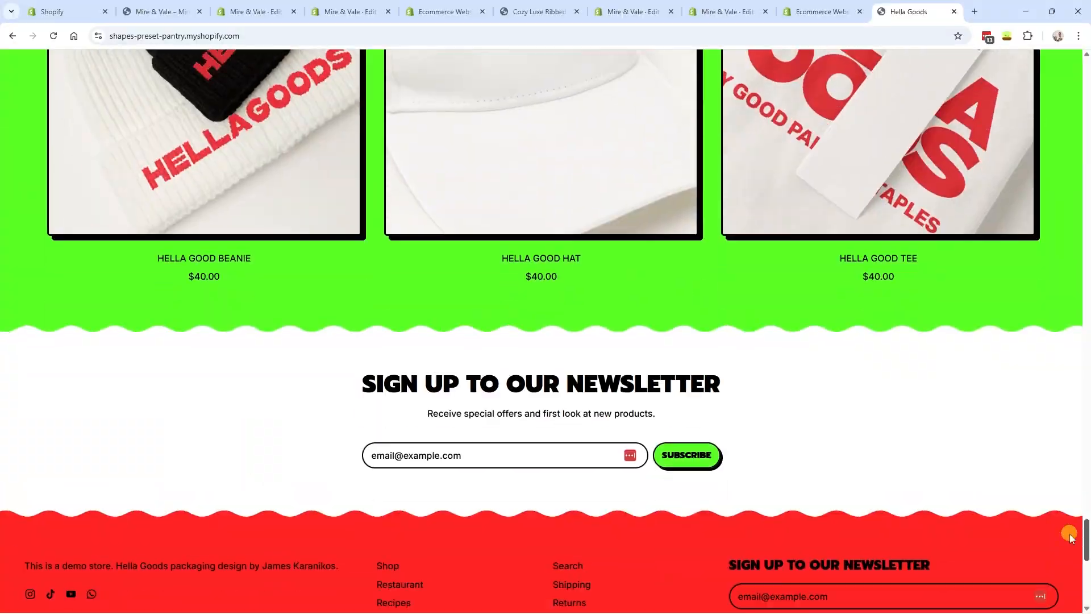
scroll(357, 335, up, 1)
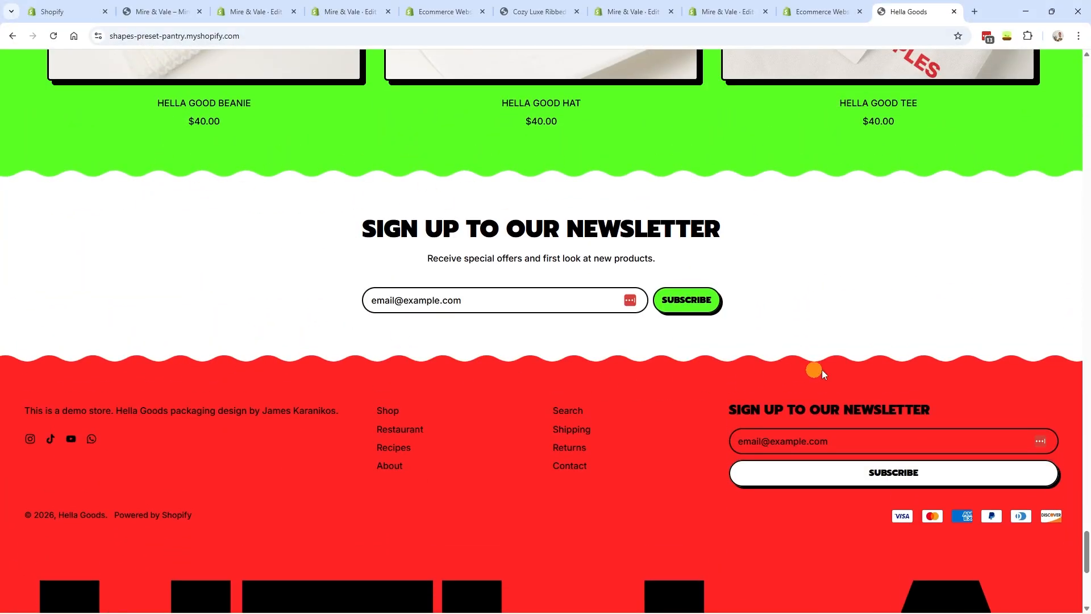
scroll(806, 374, down, 2)
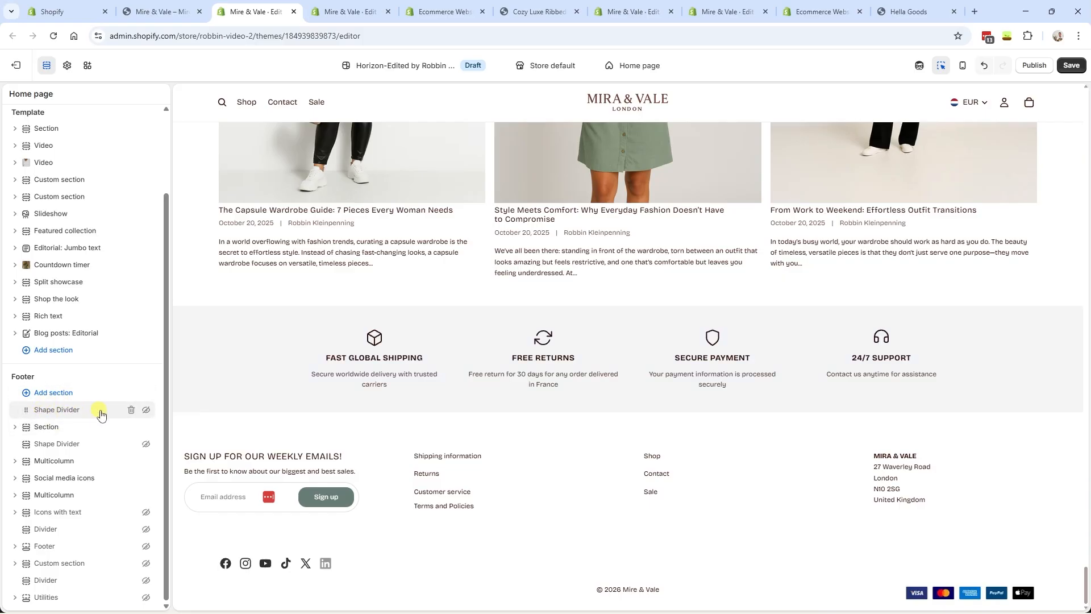
- Unhide the first Shape Divider above the store benefits bar in the Footer group
click(146, 411)
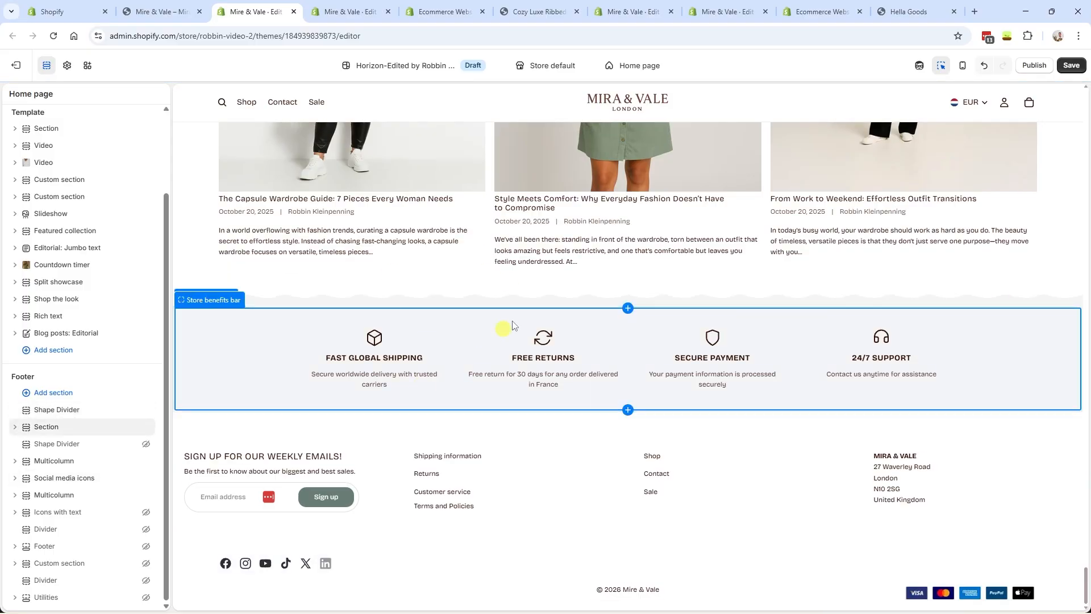
- Set the top Shape Divider's style to Zigzag with animation turned on
click(101, 410)
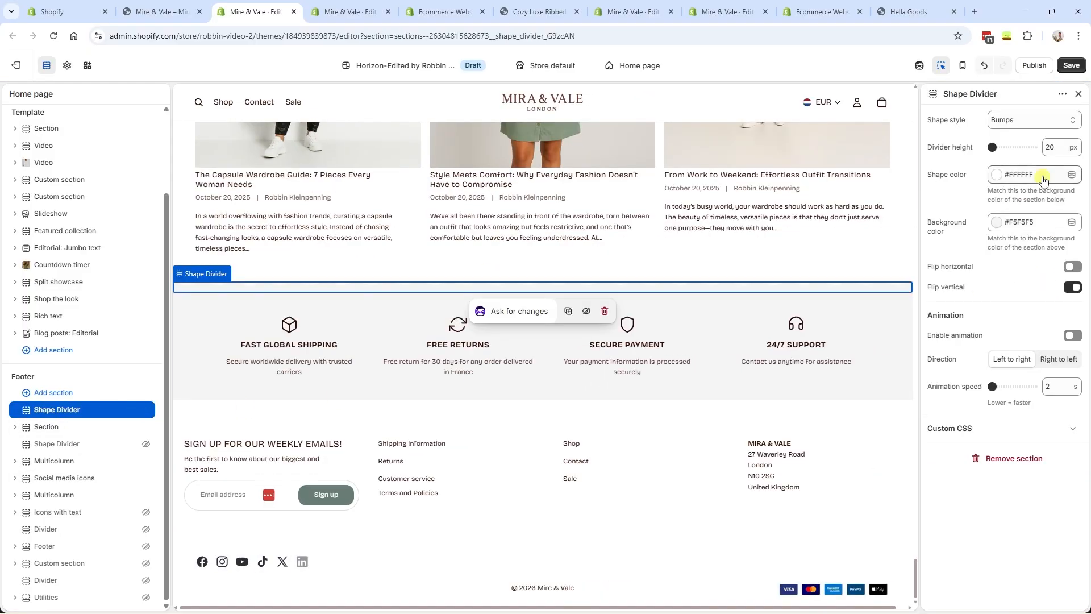
click(1017, 120)
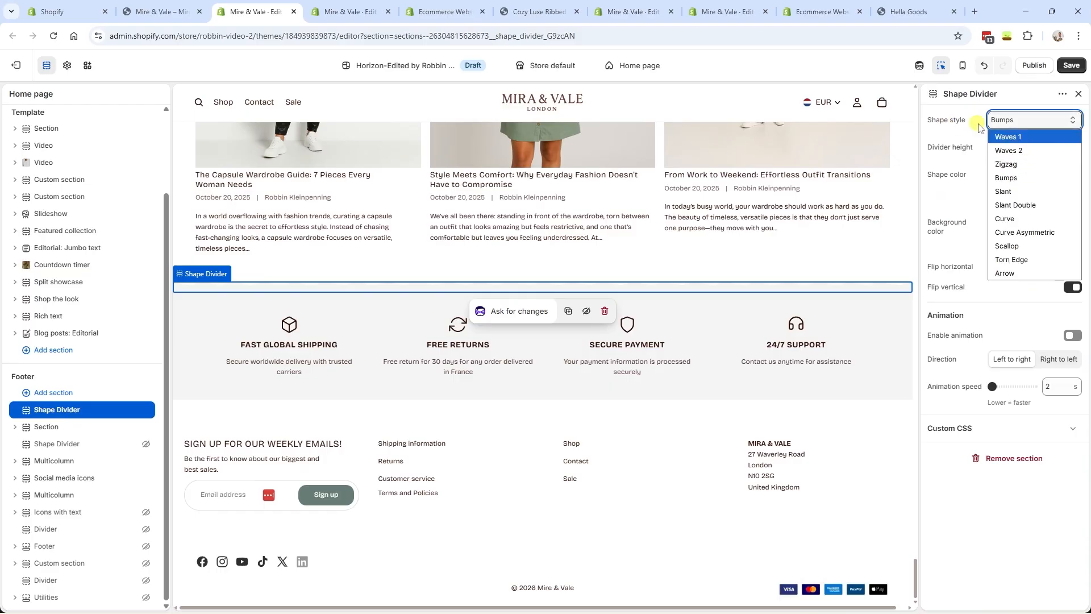
click(1023, 164)
click(949, 253)
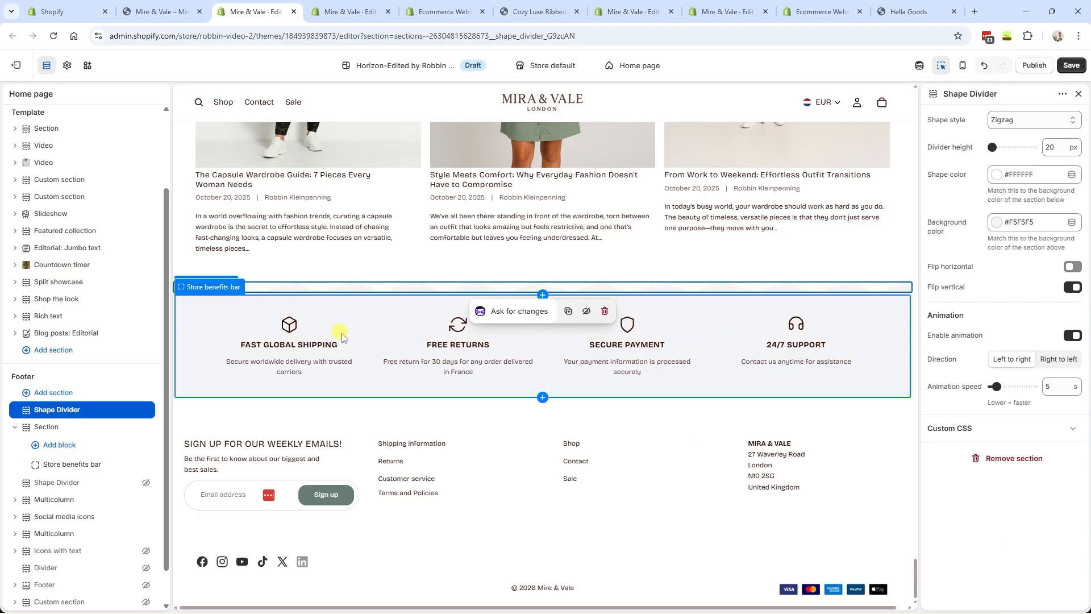
click(355, 346)
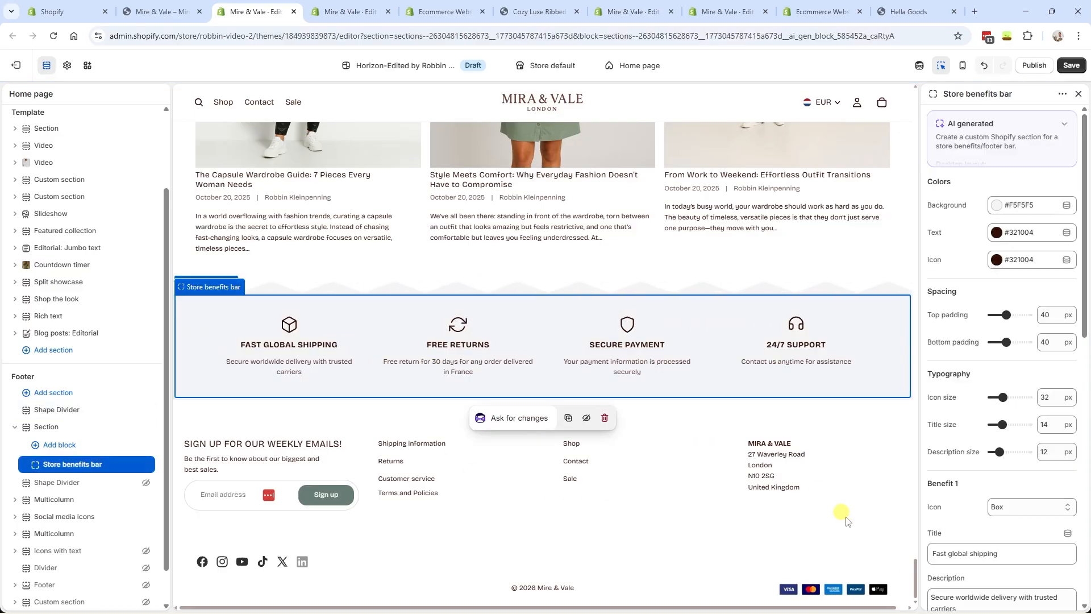
- Unhide the second Shape Divider below the benefits bar and turn off the top divider's animation
click(146, 484)
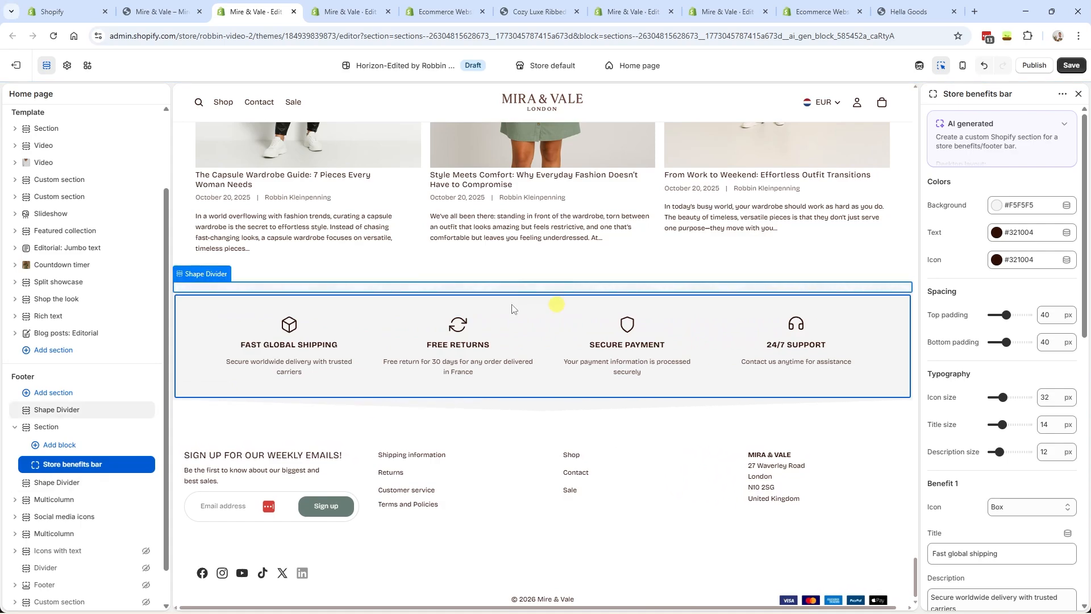
click(54, 410)
click(1072, 337)
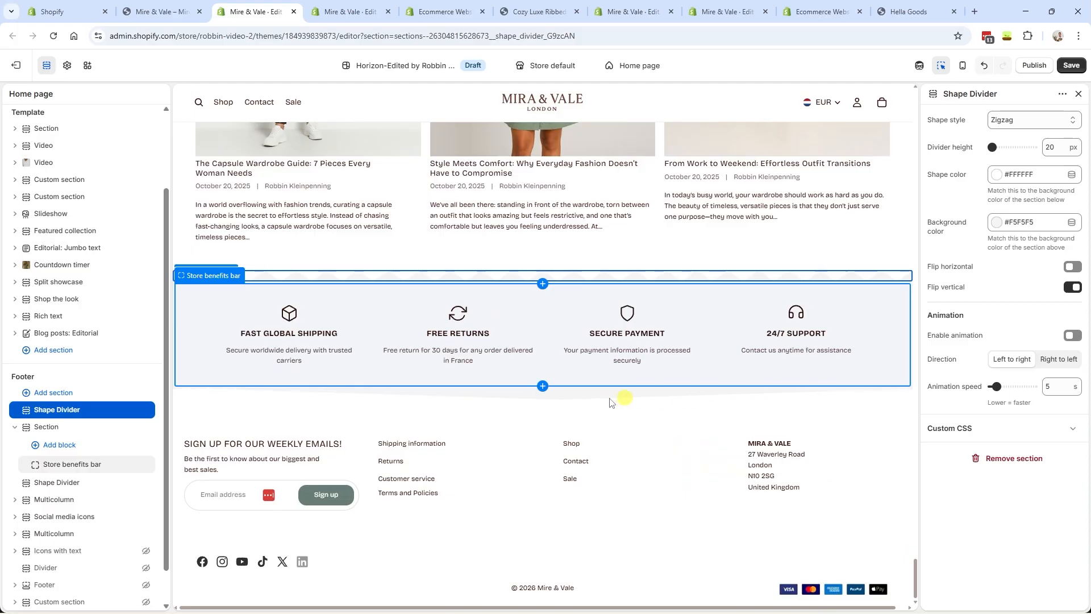
click(726, 406)
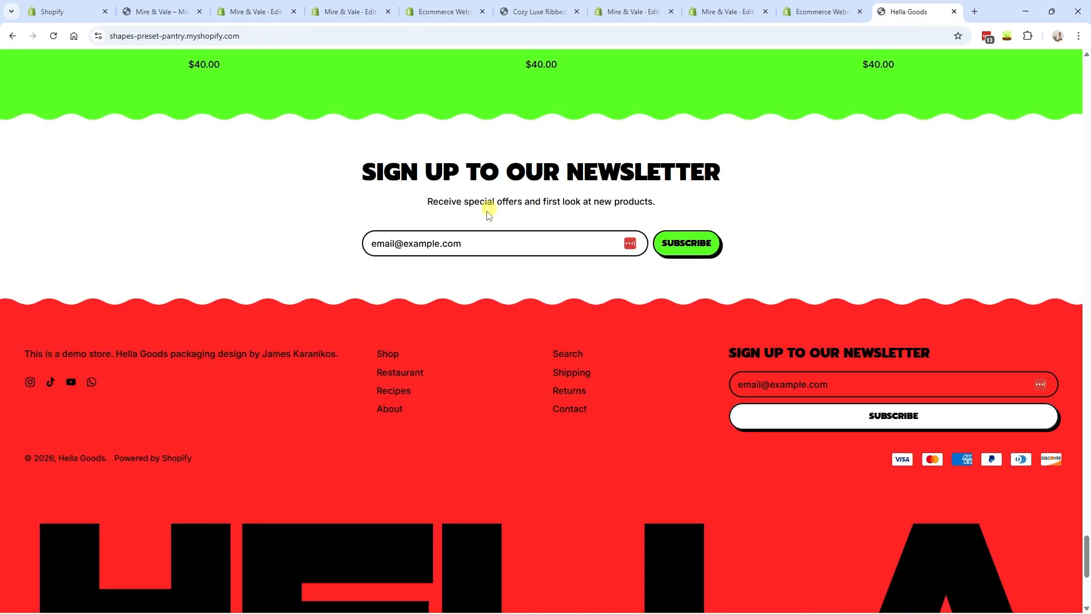
scroll(273, 350, up, 3)
scroll(352, 378, down, 3)
click(418, 8)
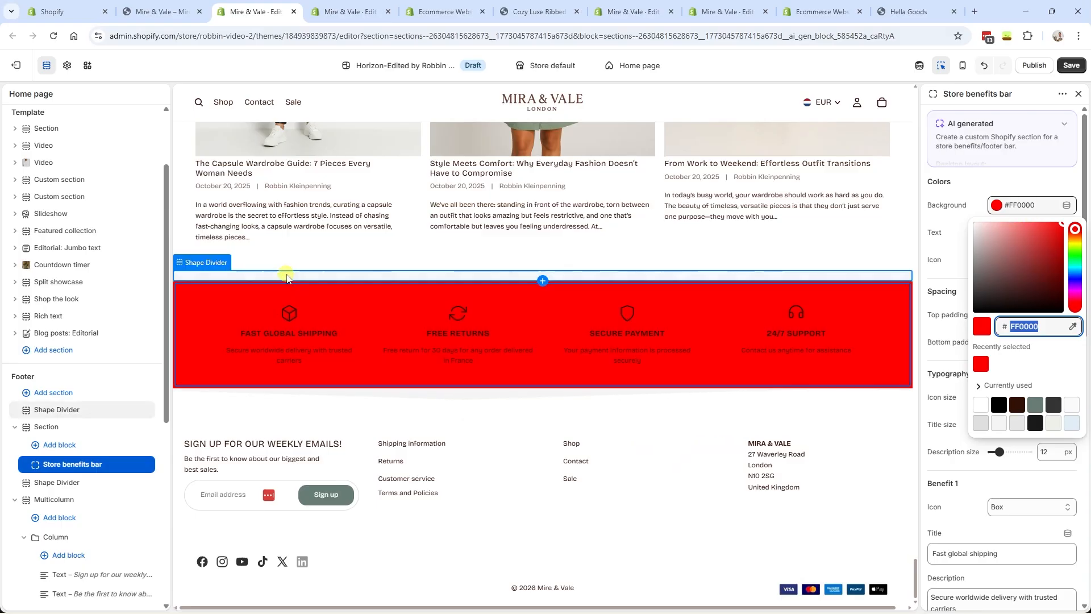
- Set the top Shape Divider's colour to red #FF0000
click(288, 278)
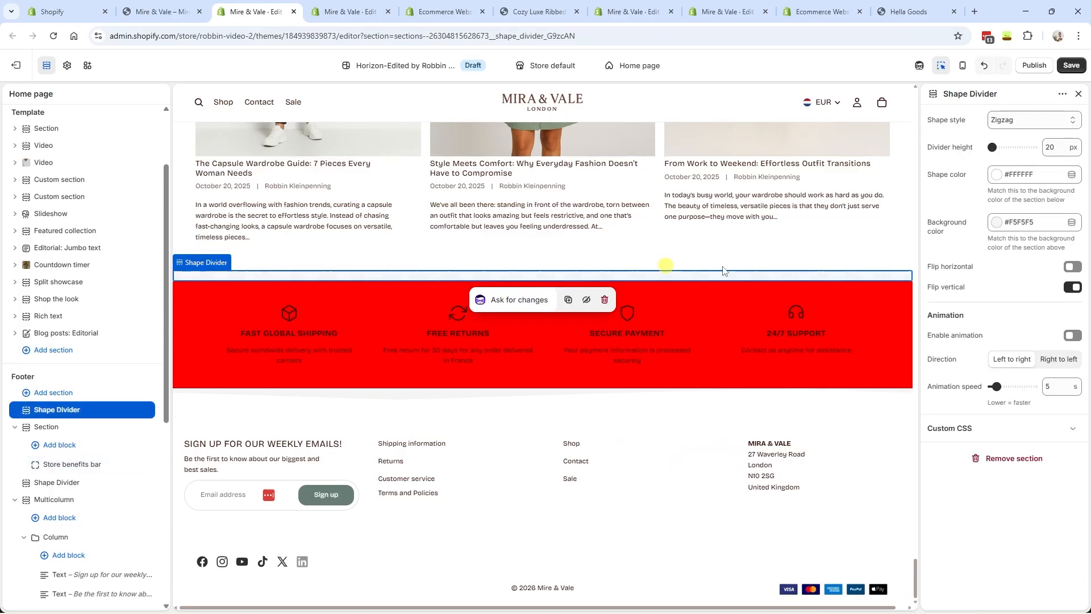
click(1039, 177)
text(FF0000)
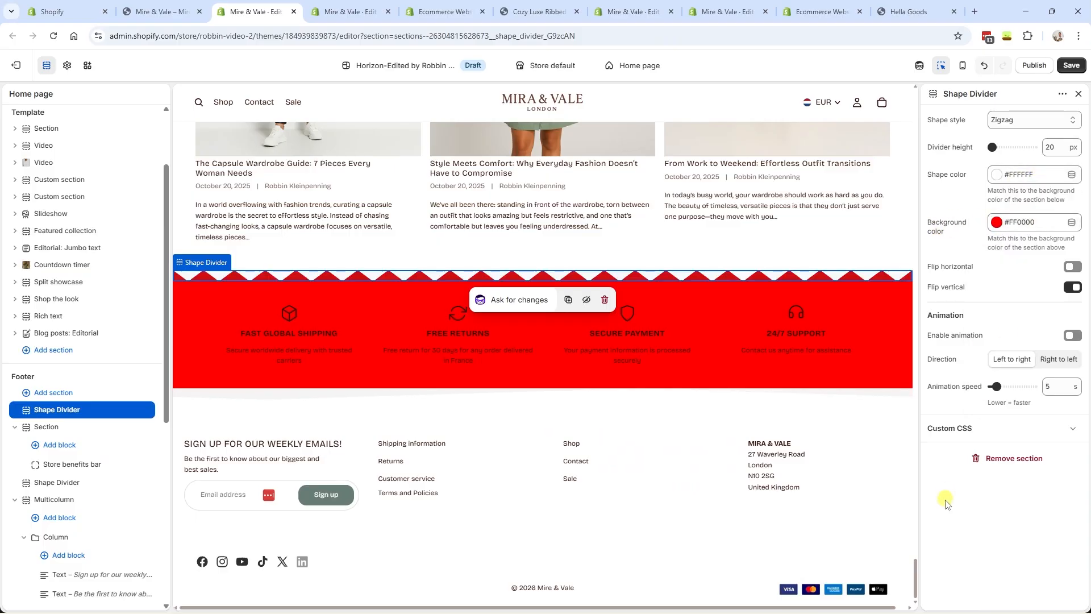
- Undo the red colour changes so the benefits bar is light grey, then leave the editor
click(204, 349)
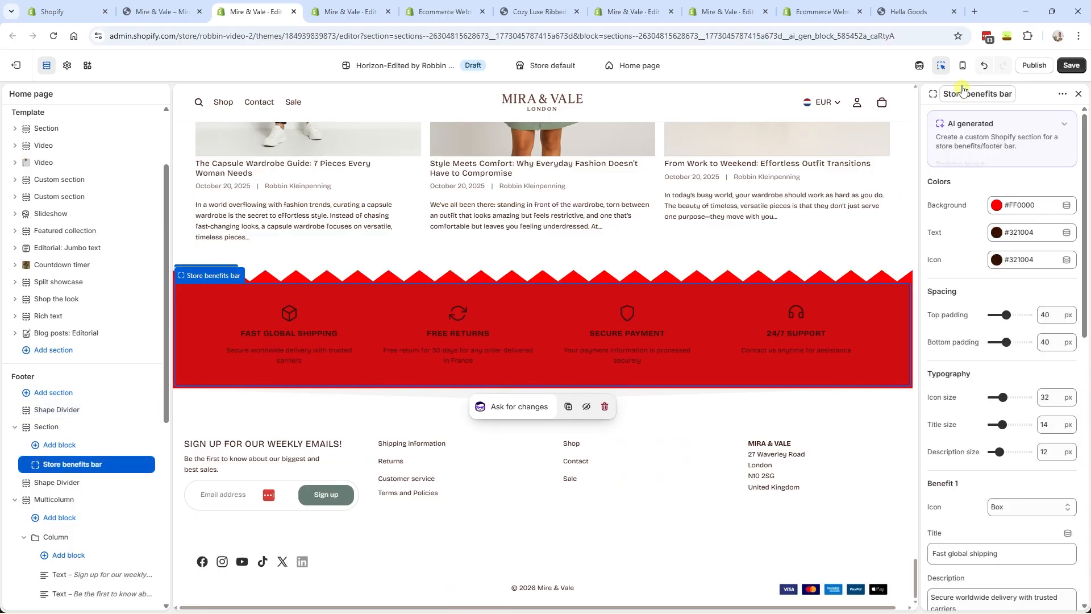
click(984, 66)
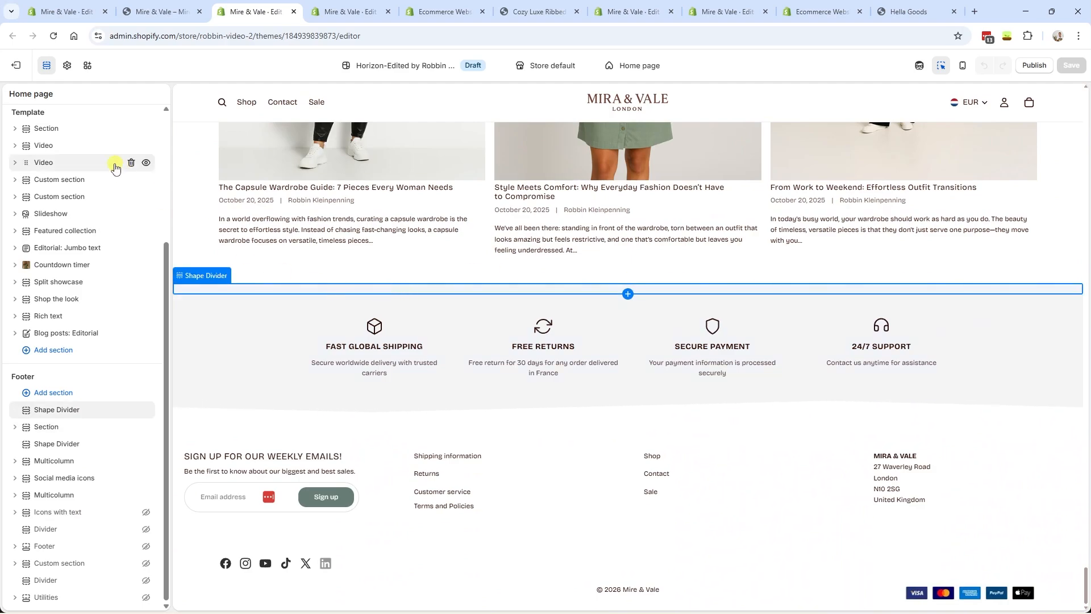
click(15, 67)
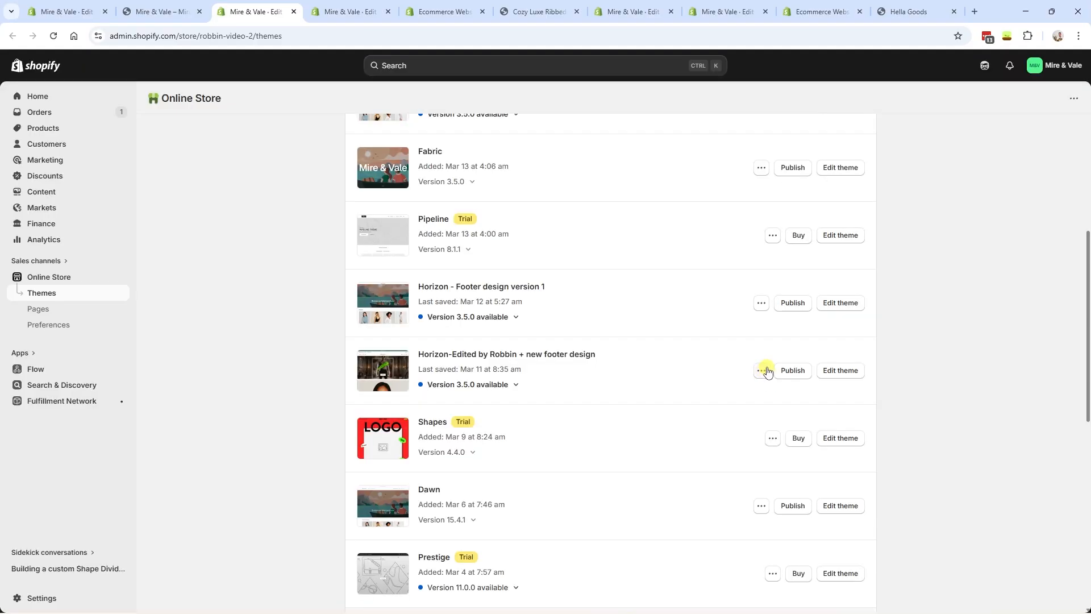
- Open the Horizon theme's code editor and show sections/shape-divider.liquid
click(762, 371)
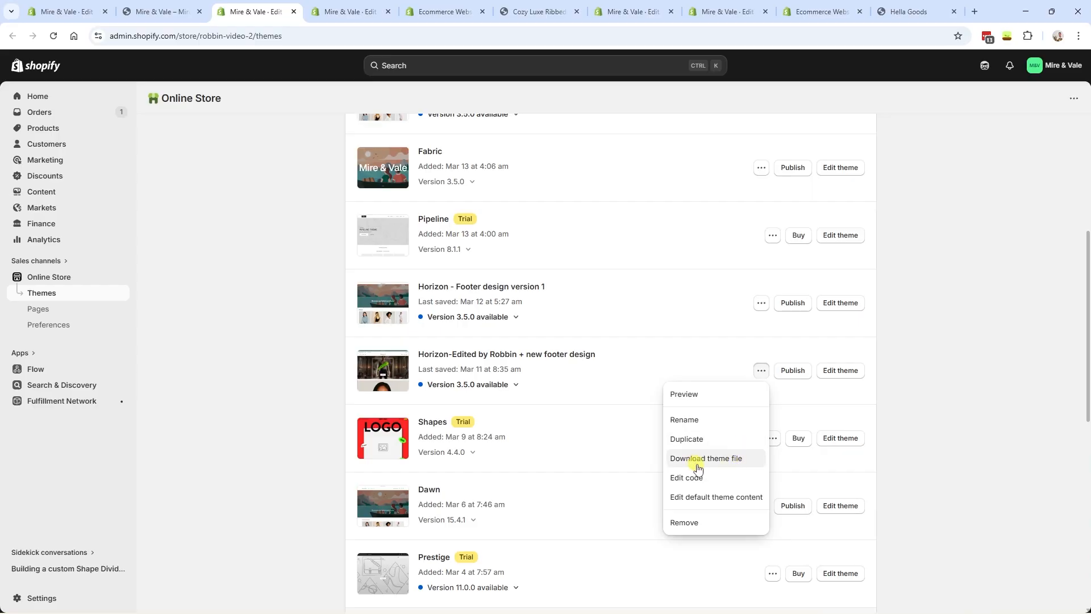
click(709, 487)
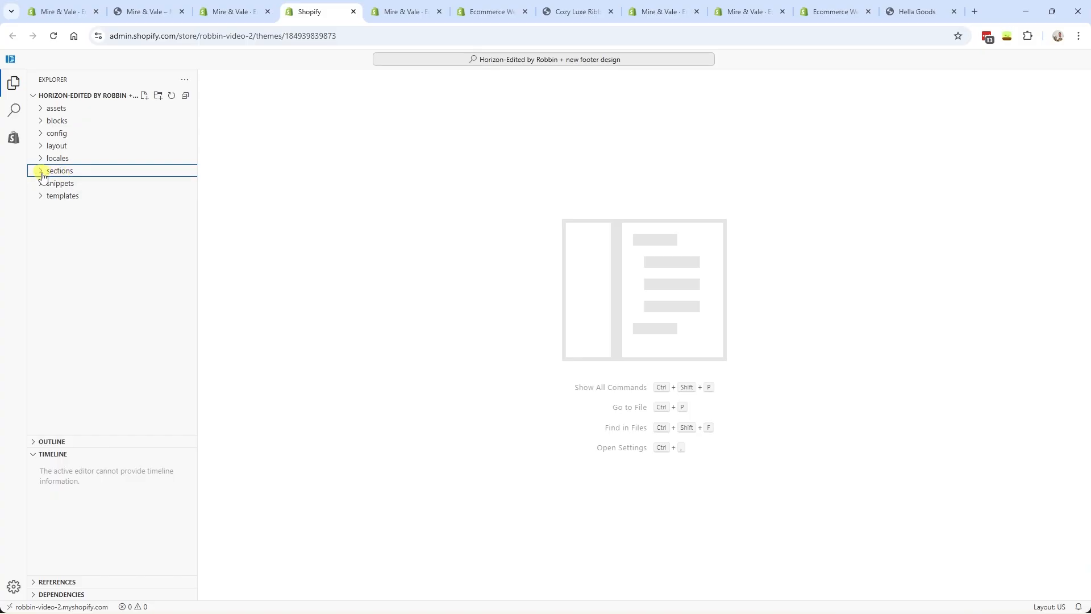
click(41, 171)
scroll(99, 283, down, 3)
scroll(102, 319, up, 1)
scroll(102, 324, down, 5)
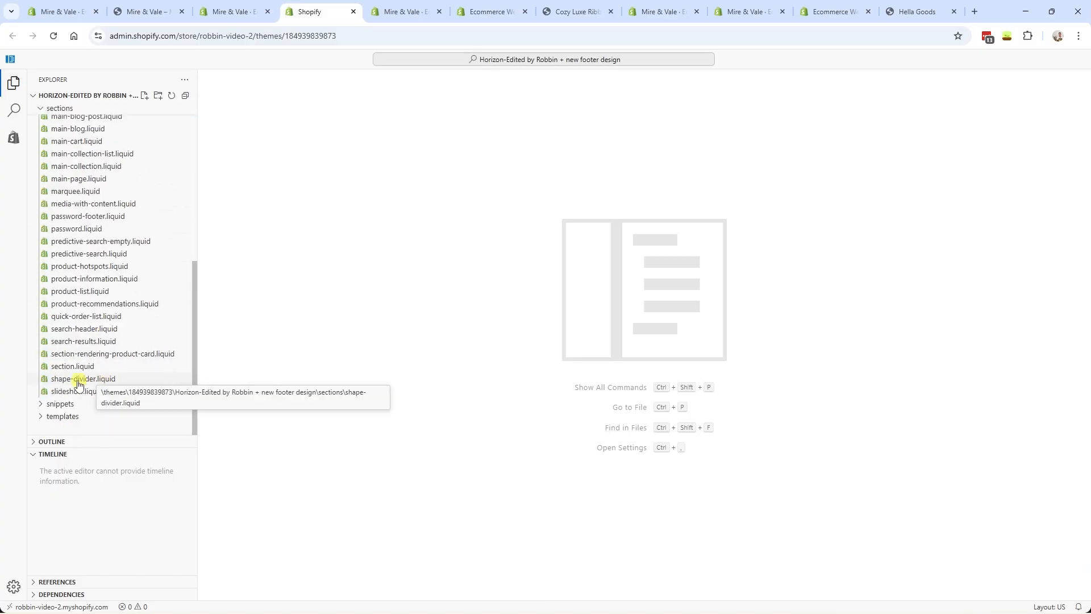
click(112, 379)
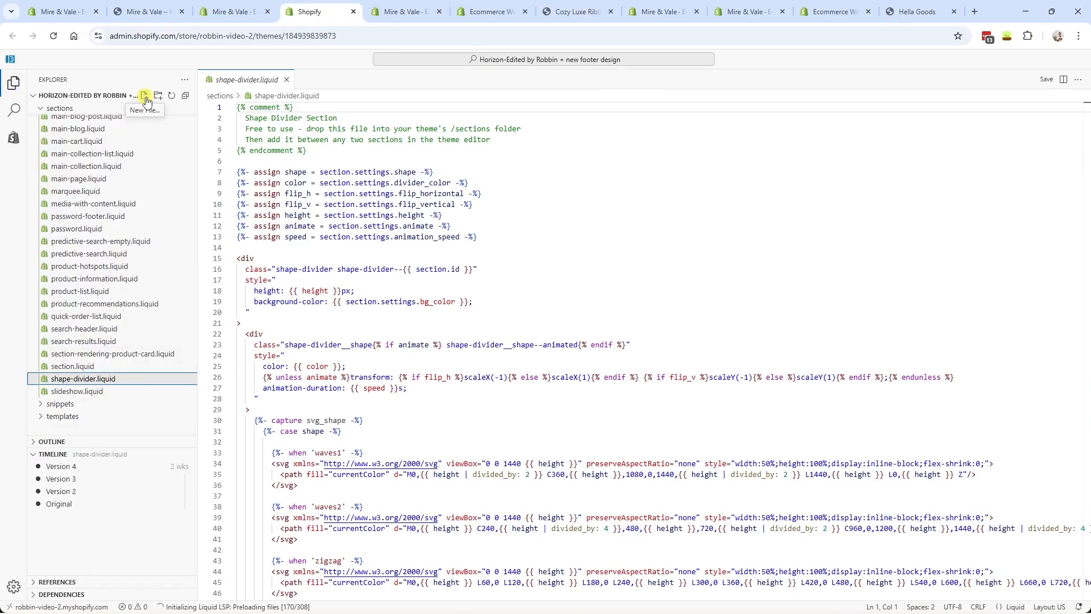
click(145, 96)
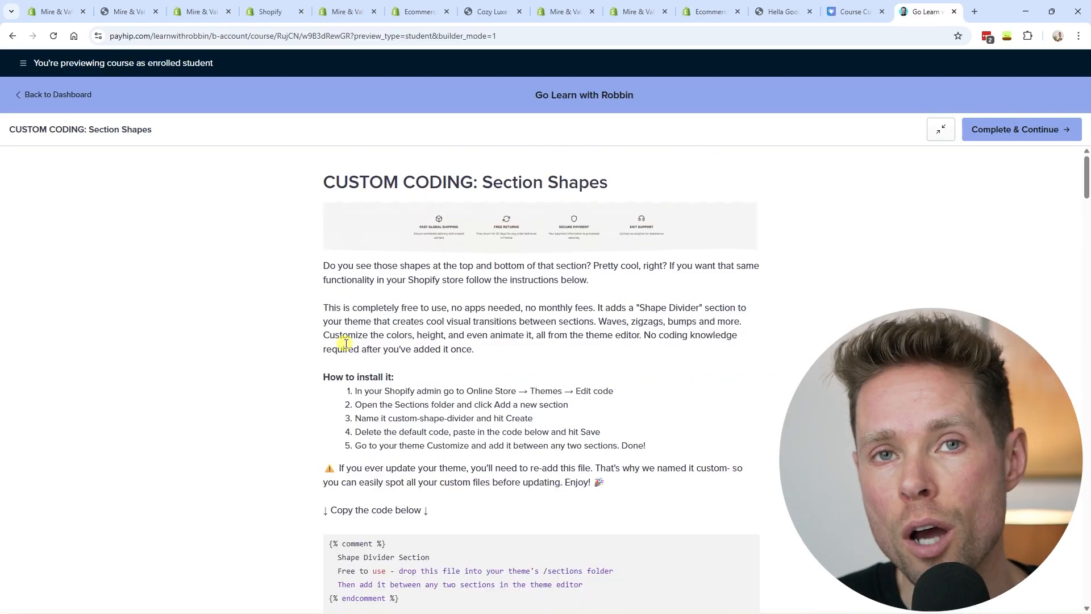
- Review the Section Shapes lesson's shape divider code, five installation steps and title
scroll(380, 362, down, 5)
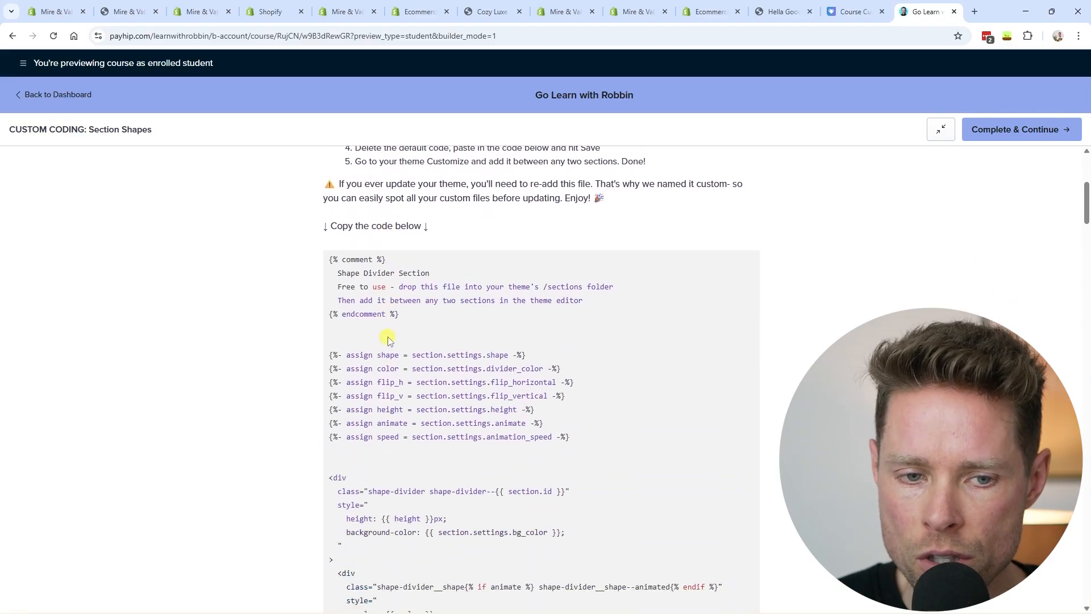
scroll(352, 273, up, 6)
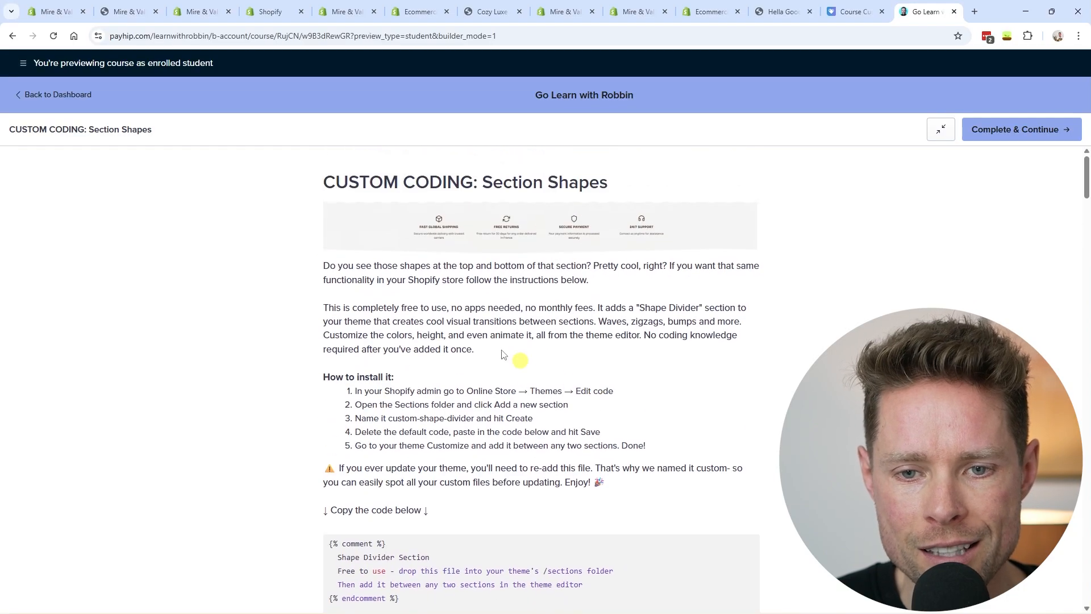
scroll(555, 377, down, 7)
drag(323, 212, 577, 440)
scroll(584, 538, up, 15)
drag(323, 375, 652, 445)
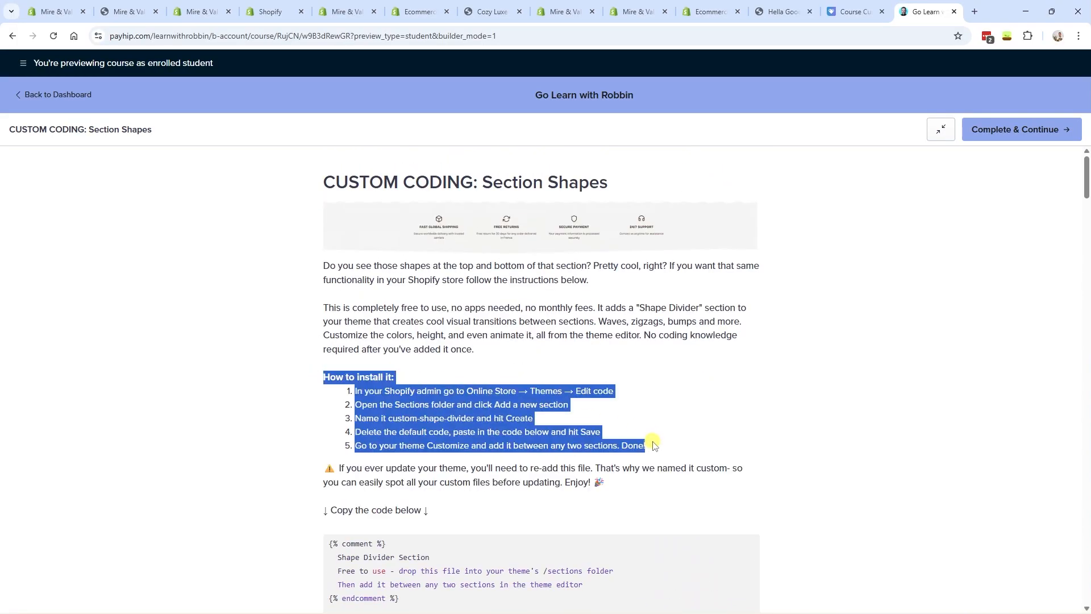
click(655, 450)
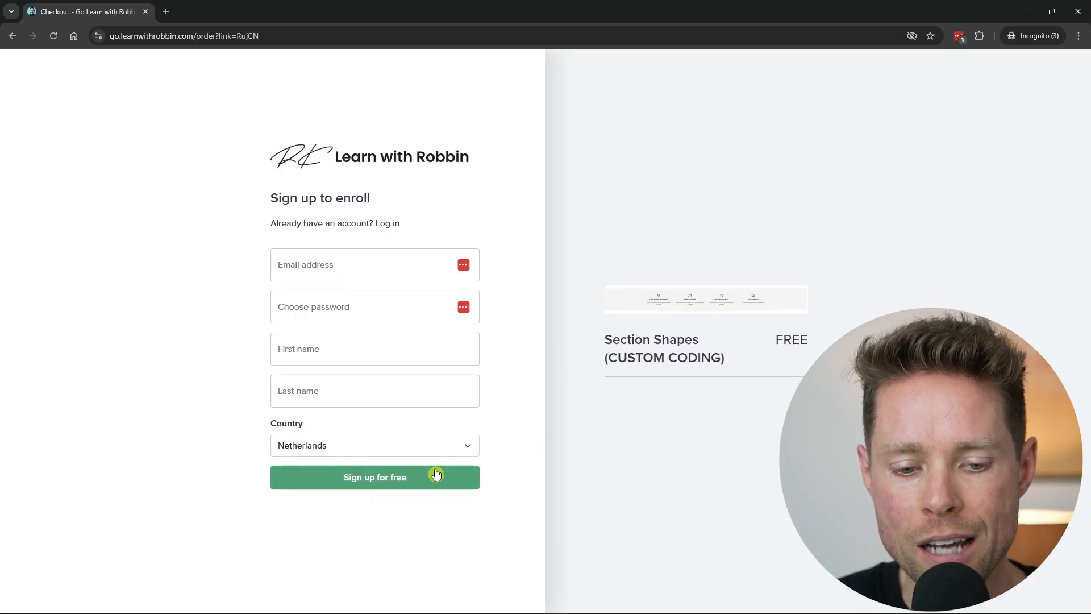
drag(746, 338, 639, 317)
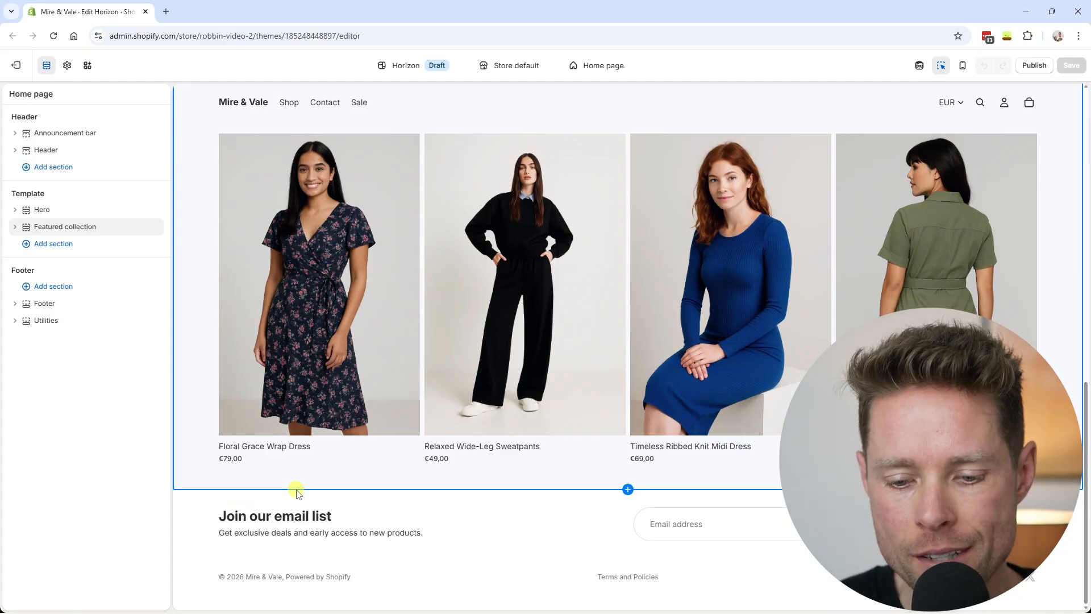
- Turn off Show Powered by Shopify in the footer's Copyright block
click(252, 578)
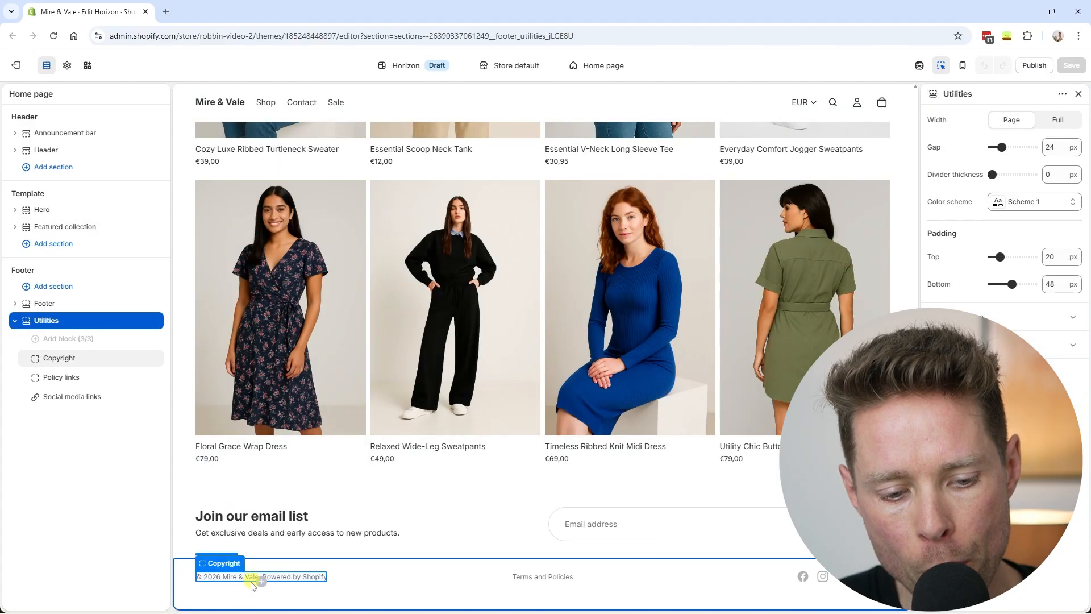
click(296, 580)
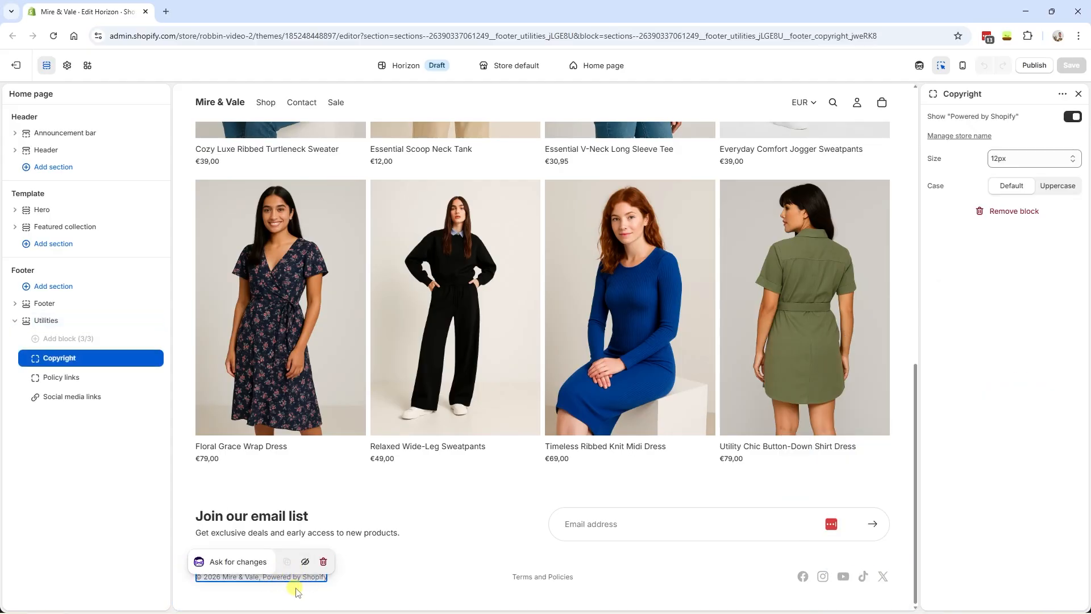
click(1072, 117)
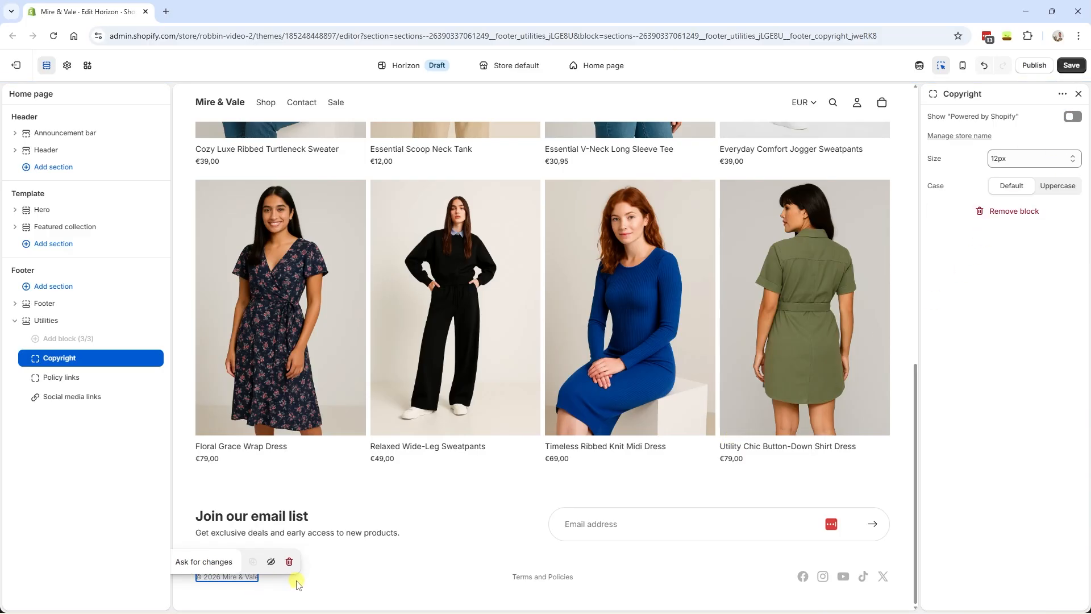
click(334, 533)
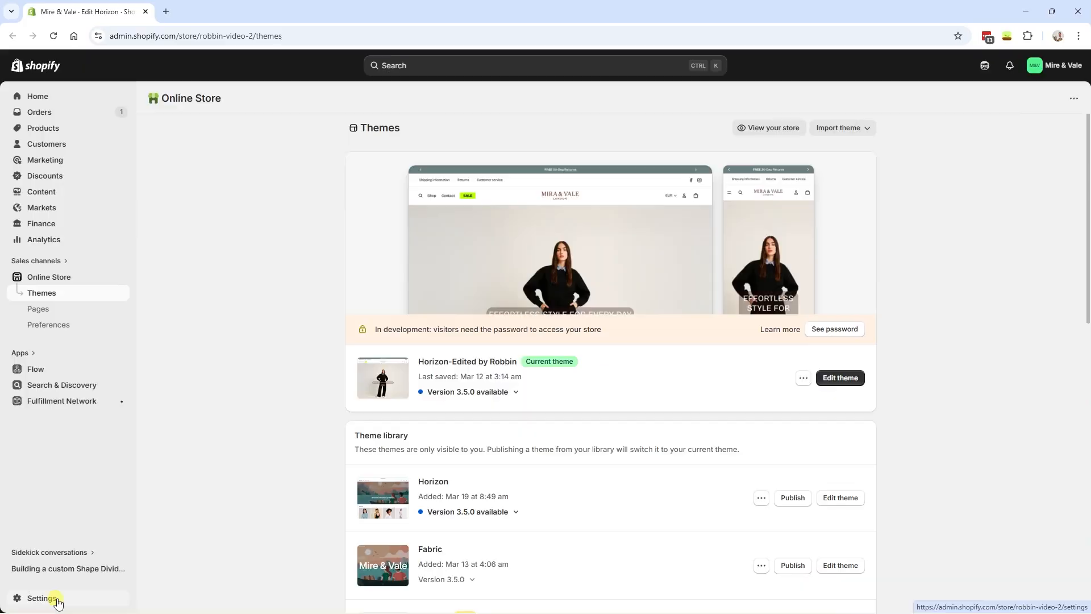
- Rename the store to 'Mire & Vale London' in Store contact details and save
click(51, 597)
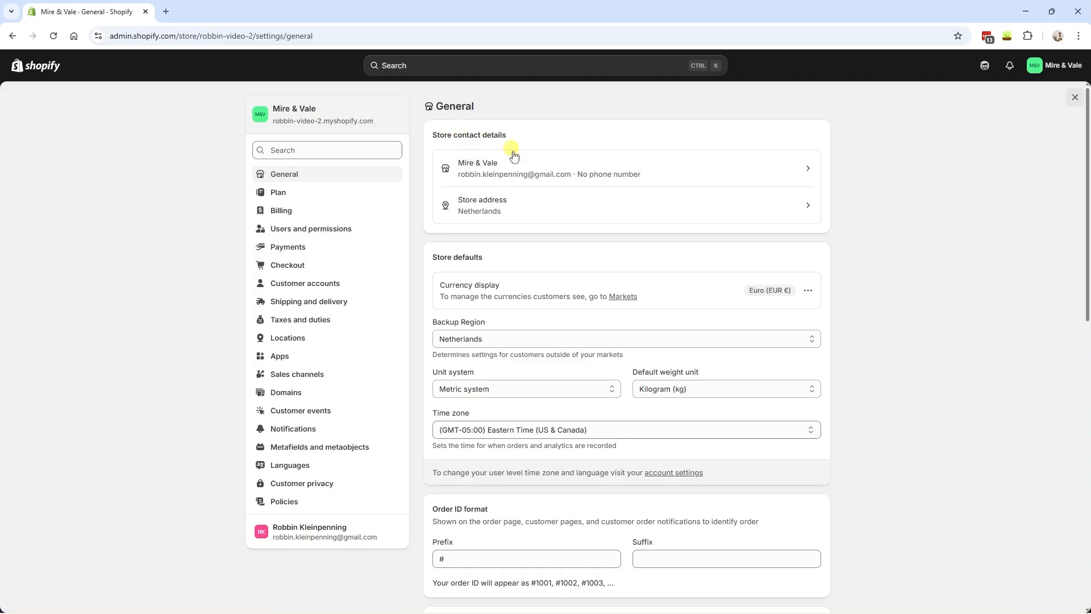
click(512, 165)
drag(496, 176, 437, 173)
click(513, 175)
text(London)
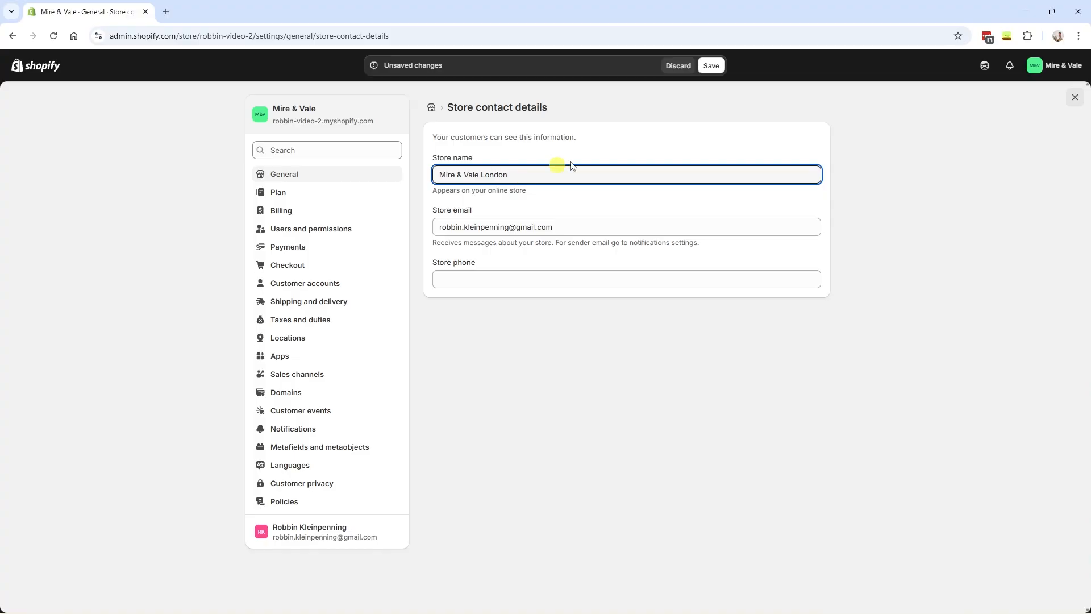
click(711, 66)
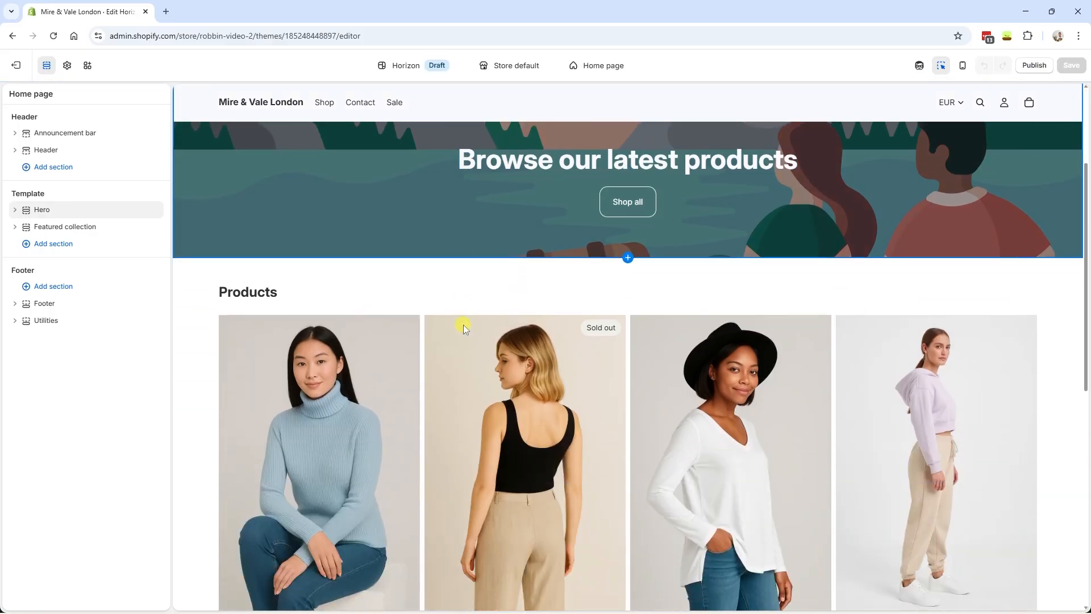
- Remove the Powered by Shopify credit from the footer copyright line
scroll(462, 325, down, 10)
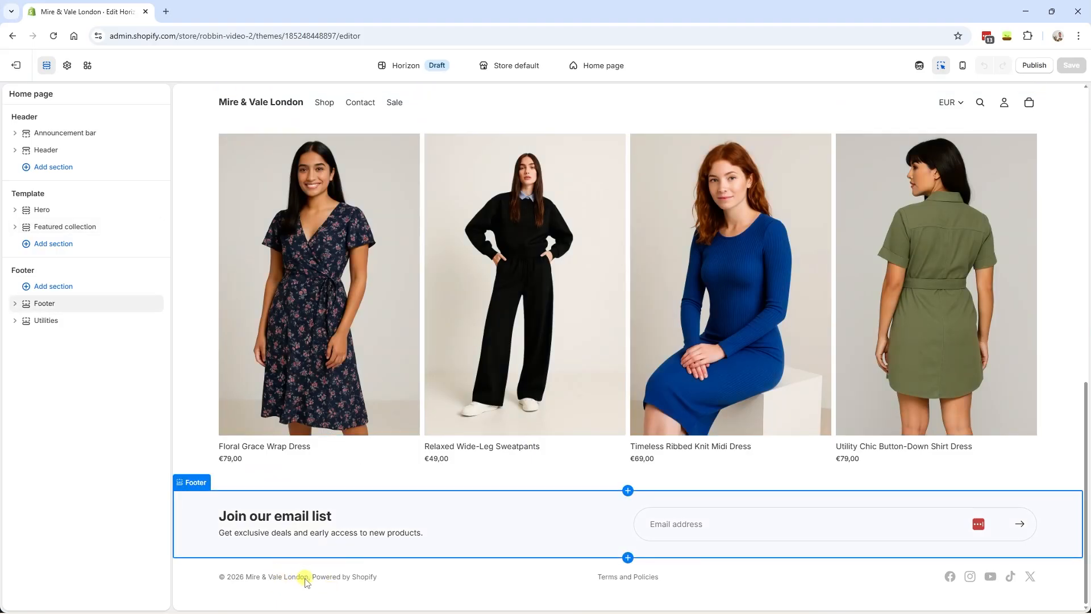
click(347, 580)
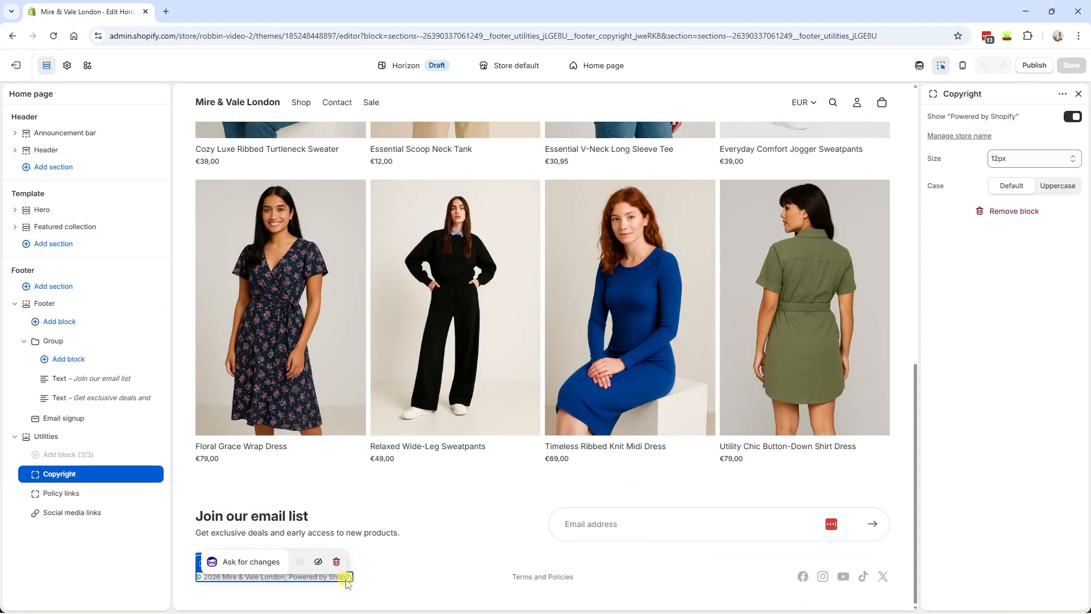
click(1072, 117)
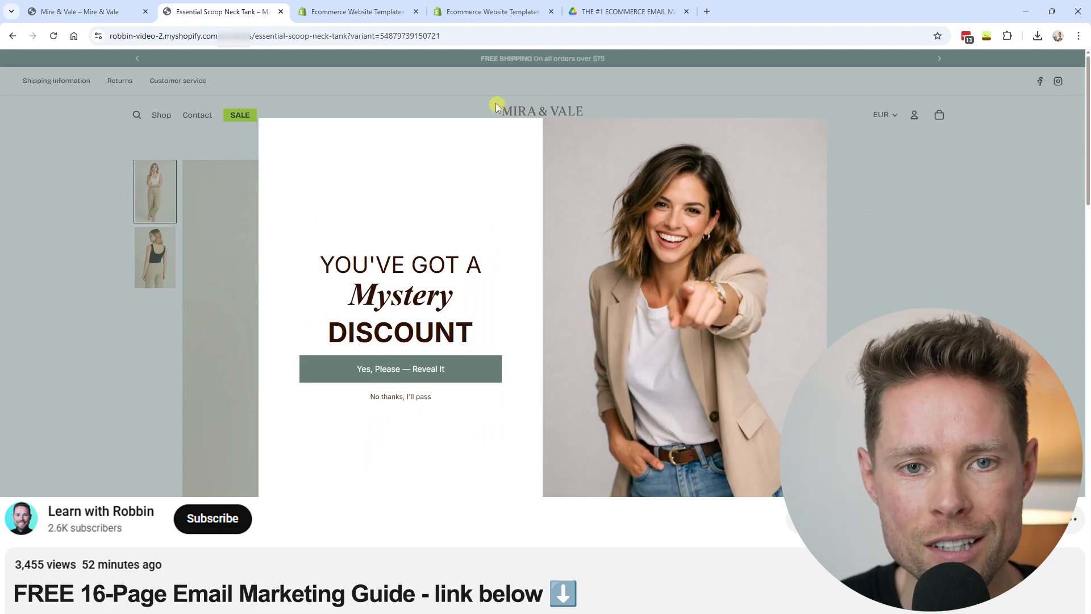
- Switch to the email marketing guide document and scroll through it
click(625, 12)
drag(130, 202, 145, 170)
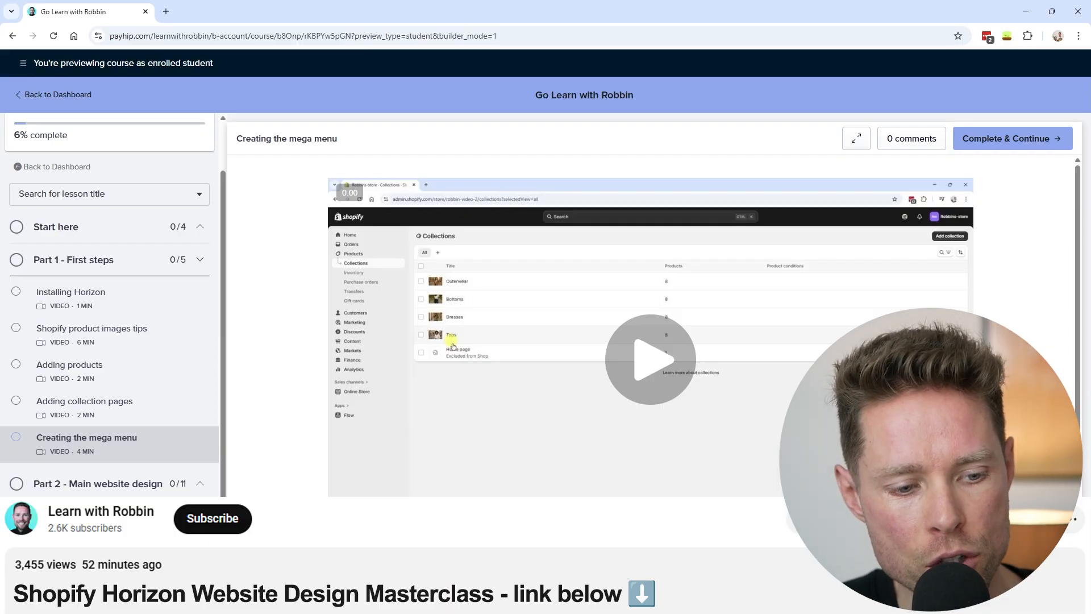
mouse_move(139, 117)
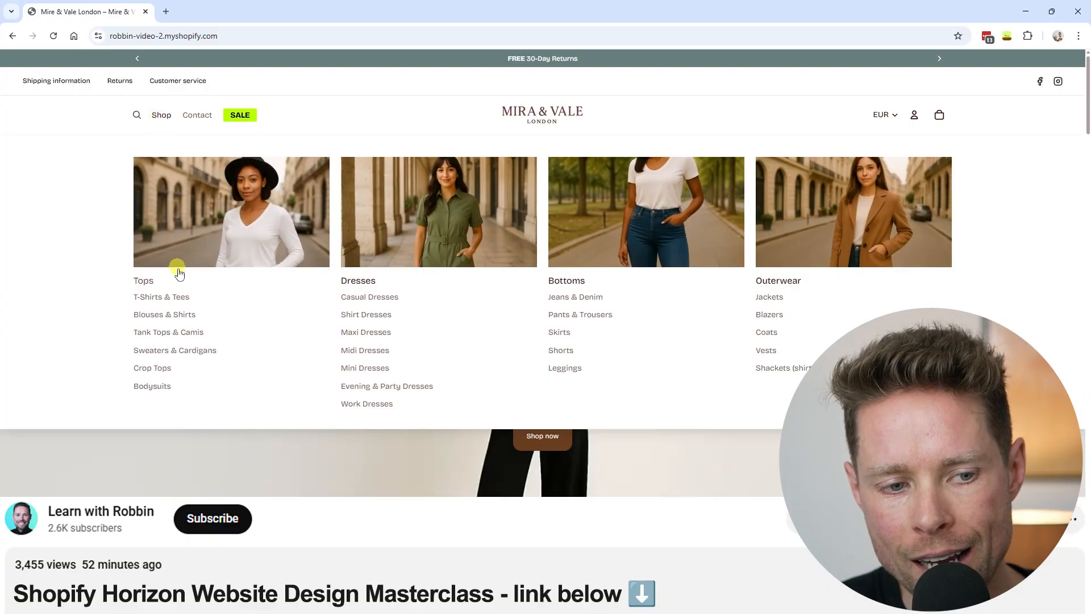
scroll(301, 277, down, 1)
scroll(301, 278, down, 15)
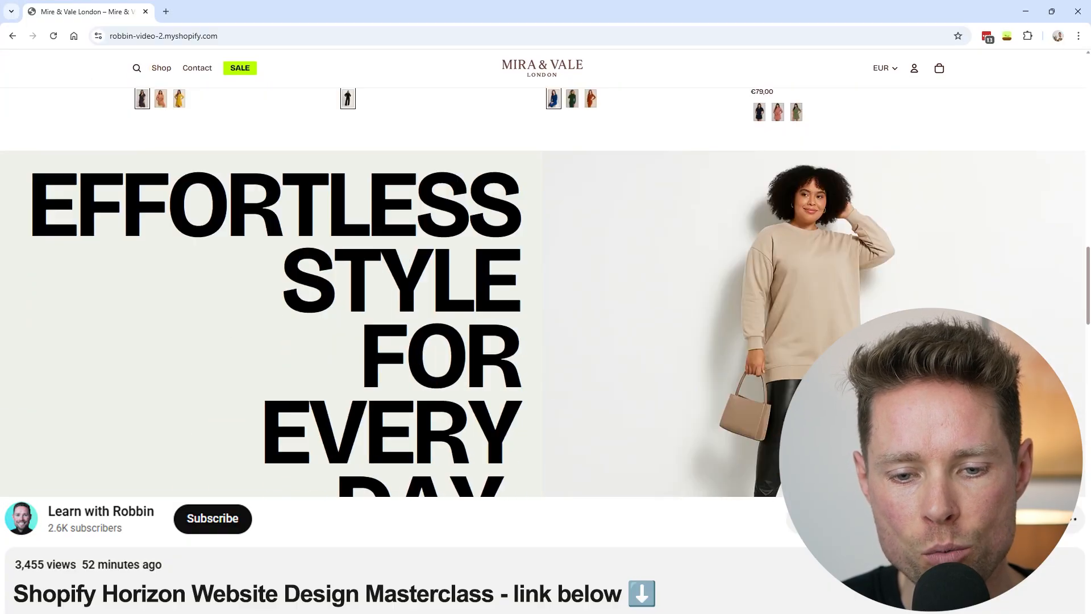
scroll(663, 437, down, 20)
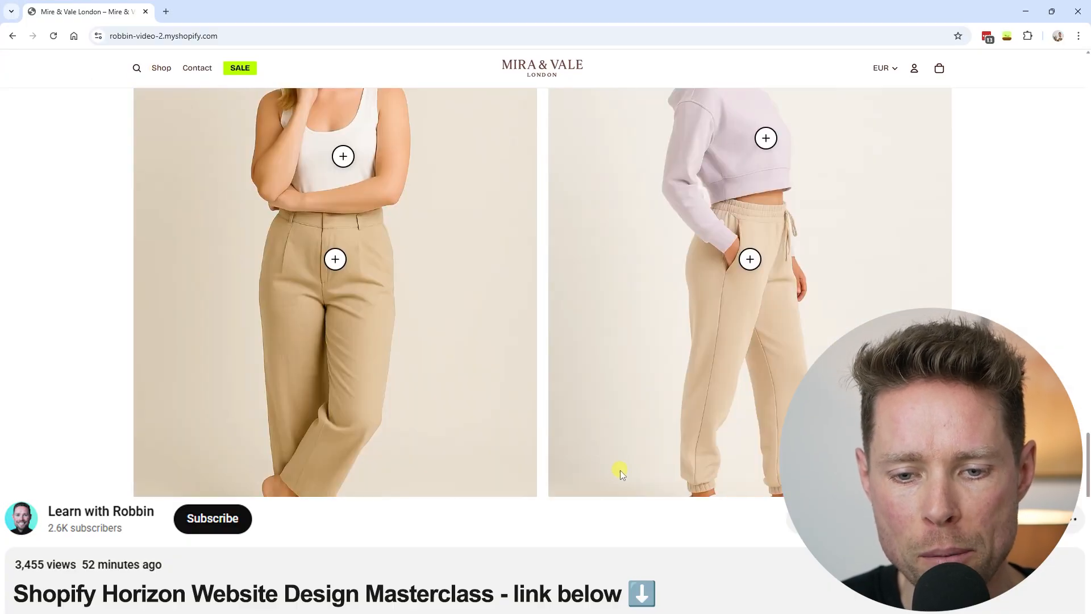
scroll(614, 479, down, 5)
scroll(565, 483, up, 20)
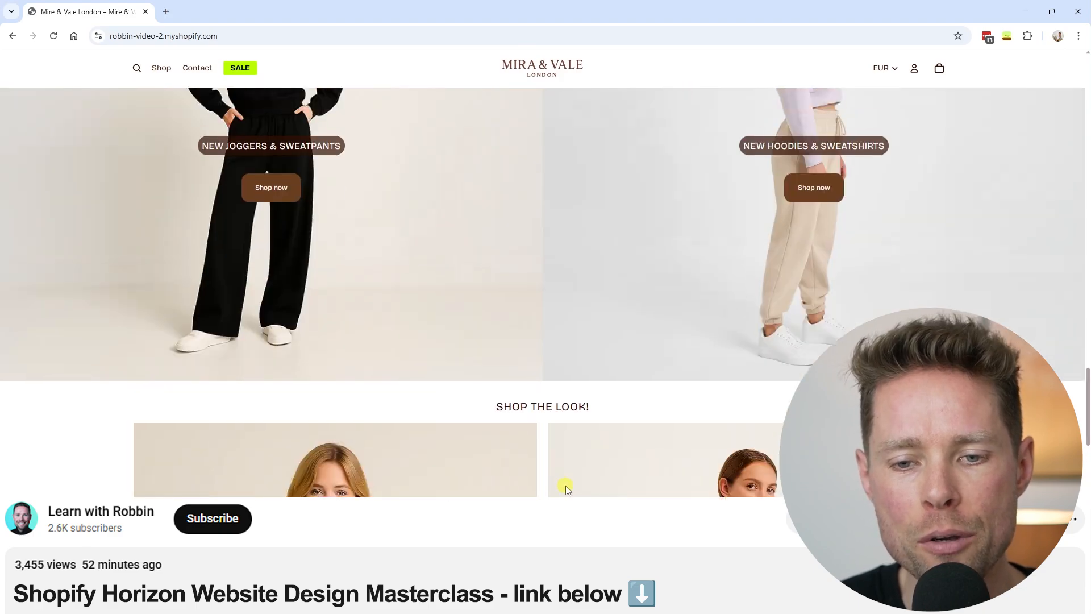
scroll(565, 483, up, 10)
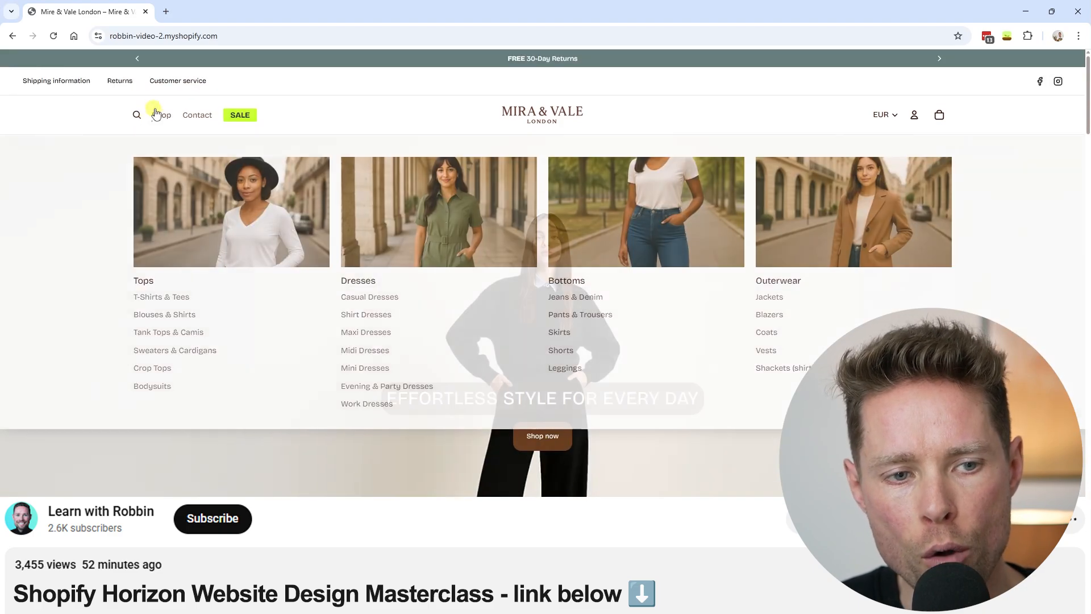
- Open the Tops collection and then the Cozy Luxe Ribbed Turtleneck Sweater product page
click(228, 222)
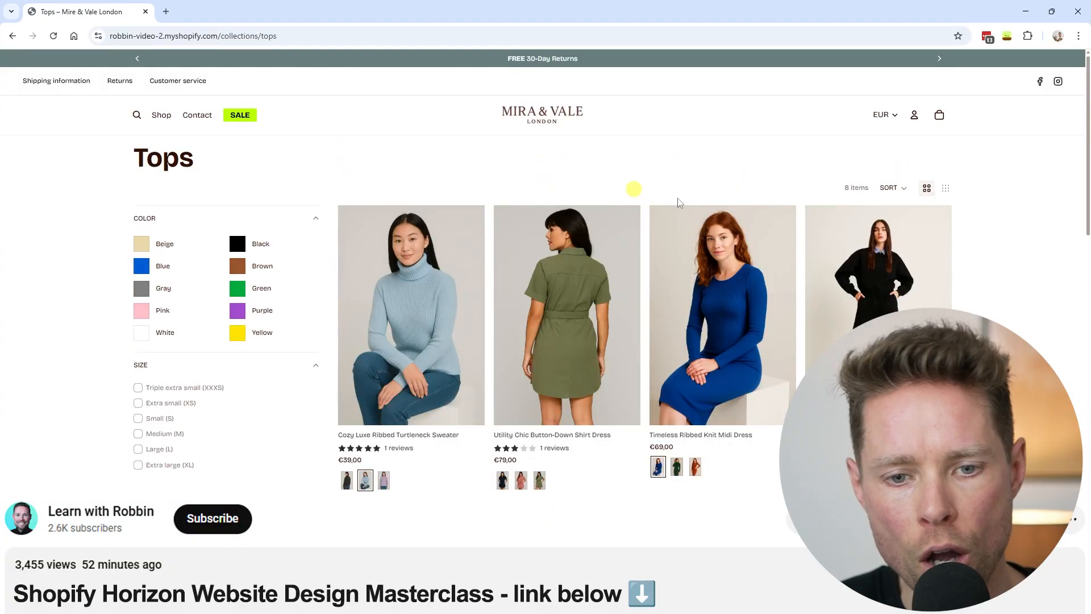
scroll(633, 187, down, 1)
scroll(396, 332, up, 1)
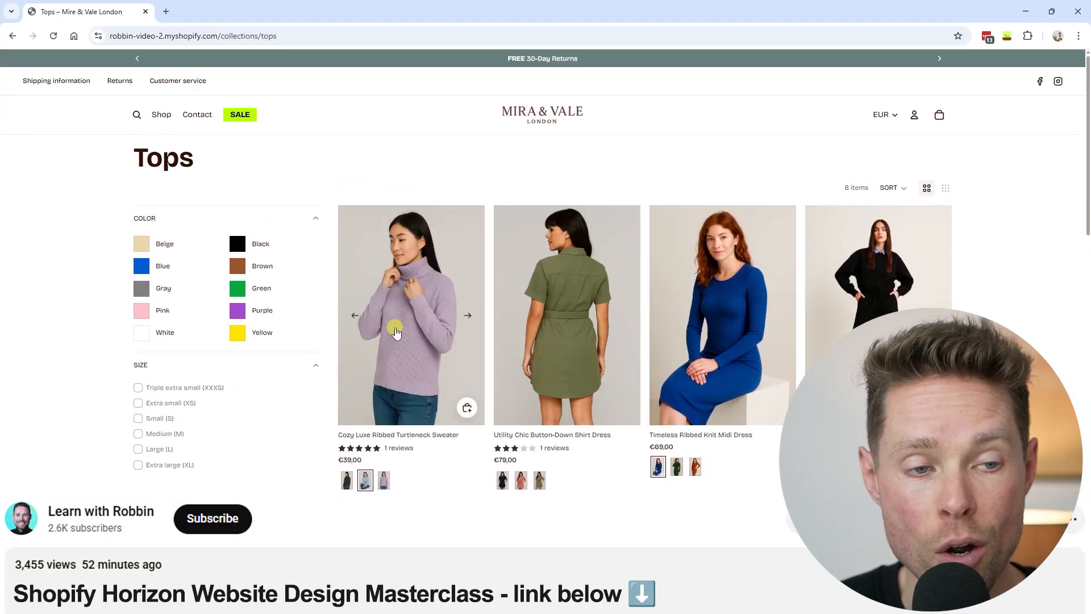
click(396, 332)
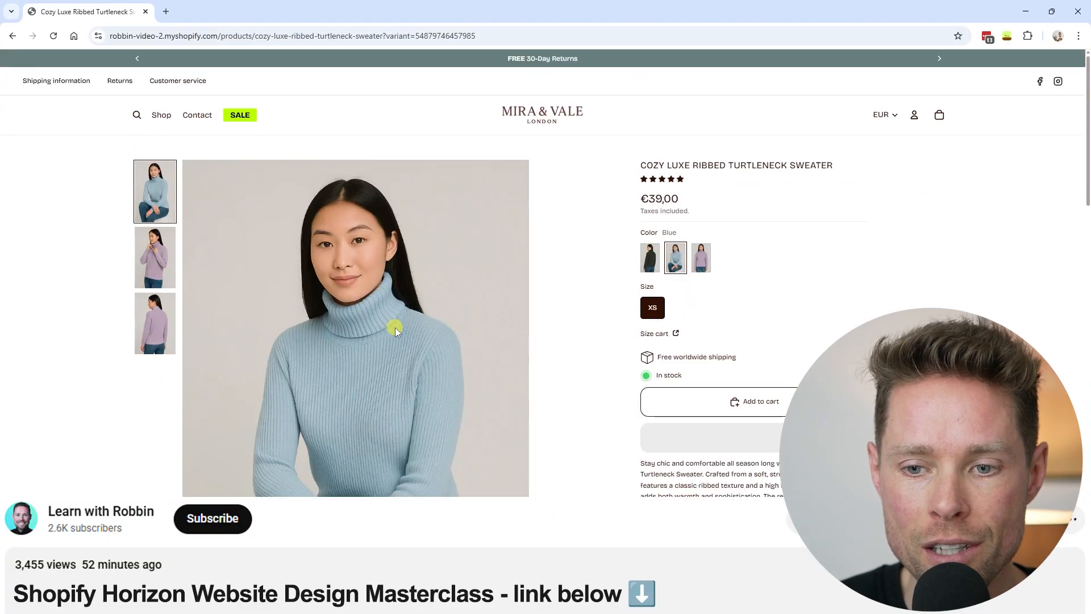